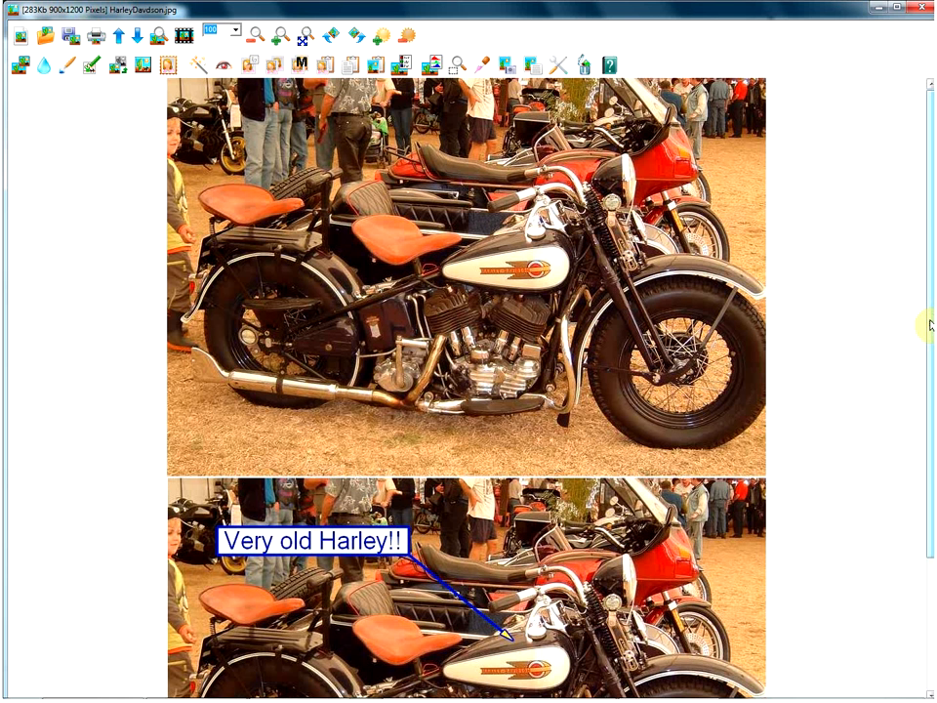
Look over the annotated Harley example, close it from view, and open HarleyDavdson.jpg from the Demo folder in Photo Resizer Pro
{"action": "left_click_drag", "start_coordinate": [927, 325], "coordinate": [922, 493]}
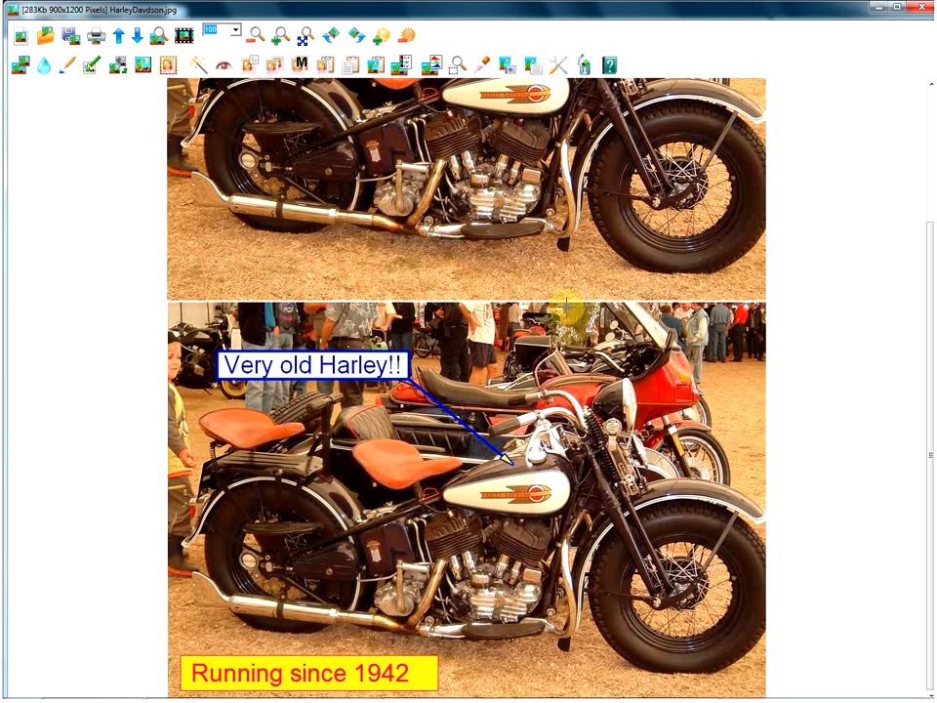
{"action": "left_click", "coordinate": [880, 12]}
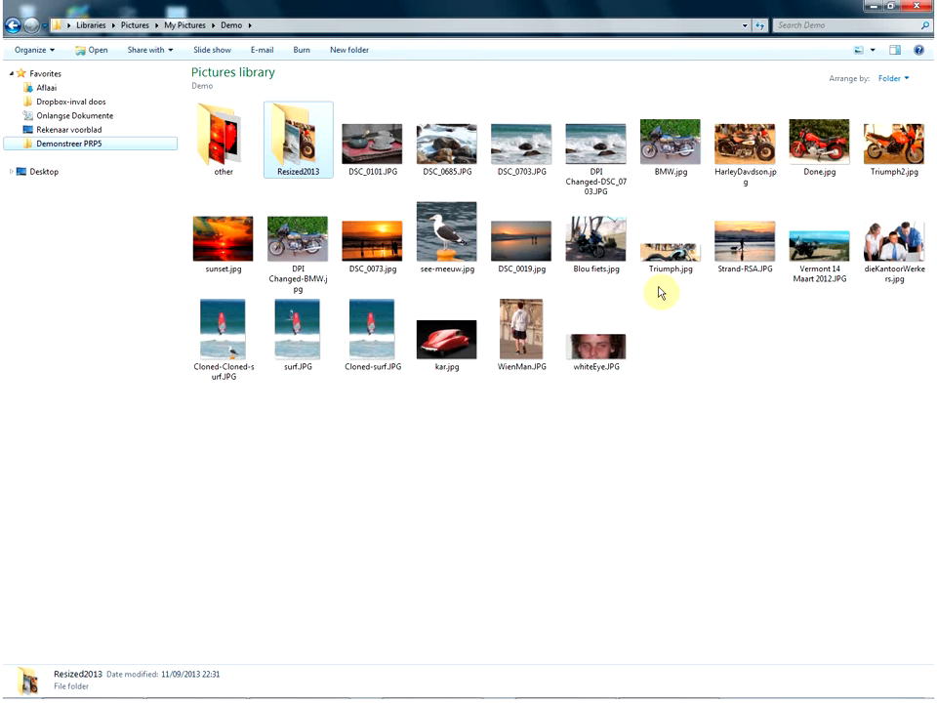
{"action": "right_click", "coordinate": [740, 147]}
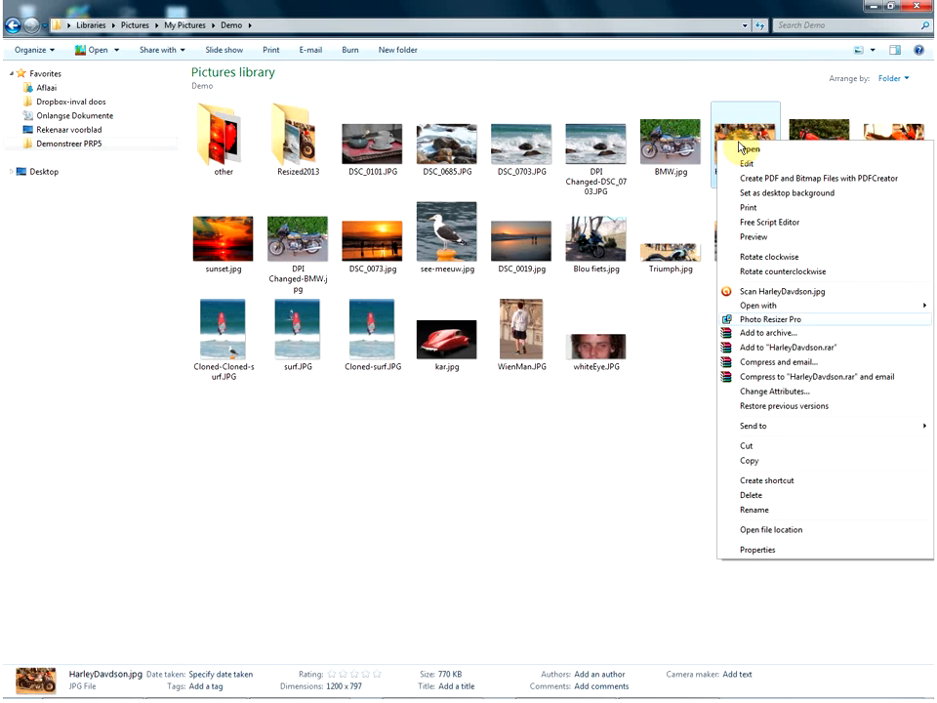
{"action": "left_click", "coordinate": [771, 320]}
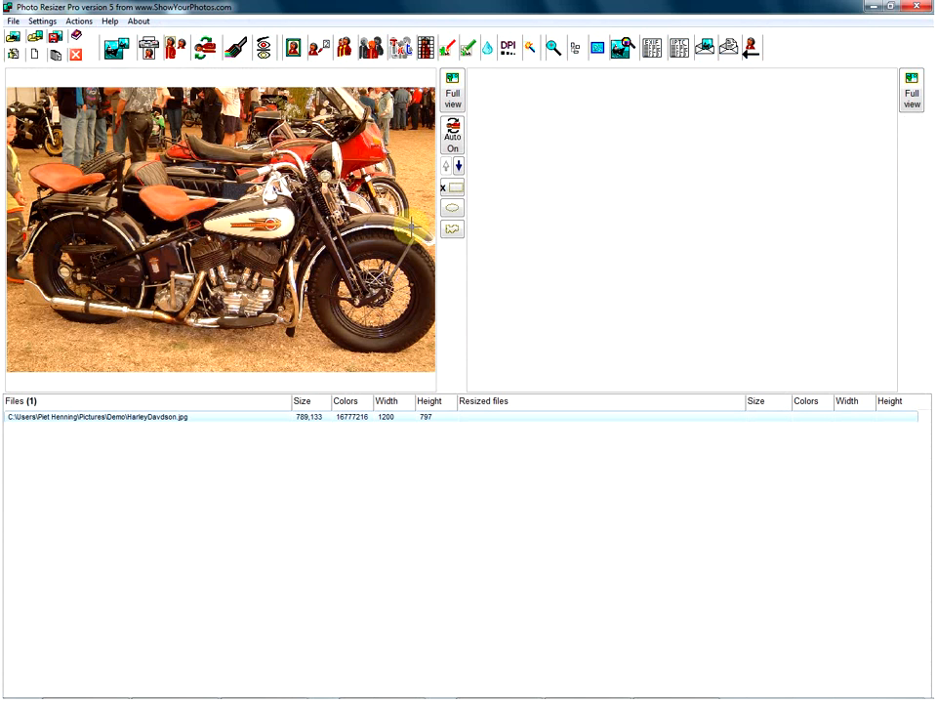
Open the motorcycle photo in the maximized arrows and annotations editor, show the full photo, and scale objects with the zoom factor
{"action": "left_click", "coordinate": [319, 50]}
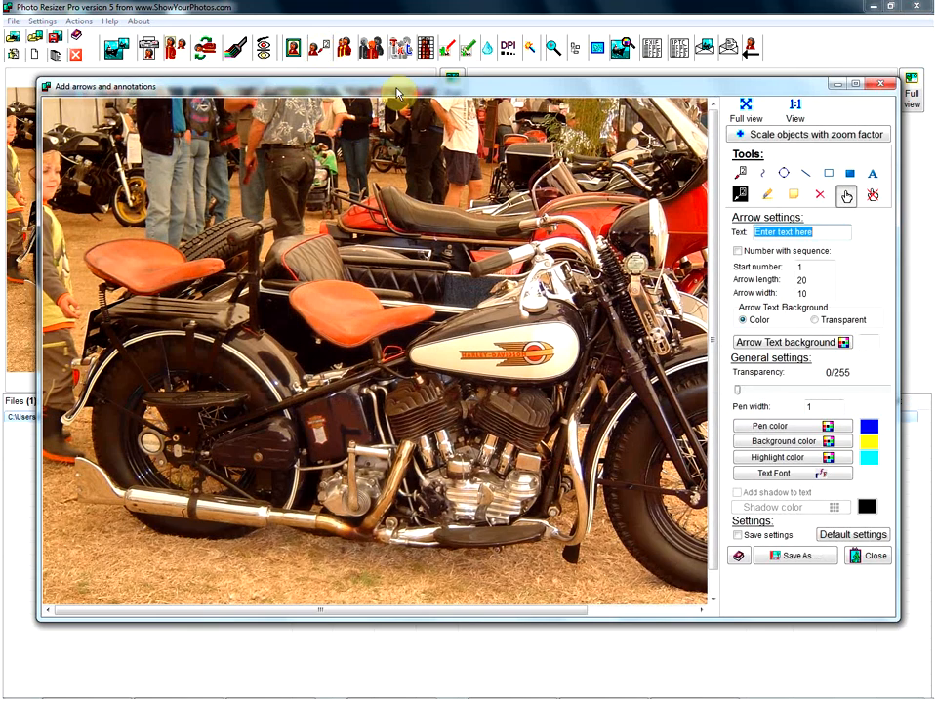
{"action": "mouse_move", "coordinate": [398, 93]}
{"action": "left_mouse_down"}
{"action": "mouse_move", "coordinate": [377, 4]}
{"action": "mouse_move", "coordinate": [367, 4]}
{"action": "left_mouse_up"}
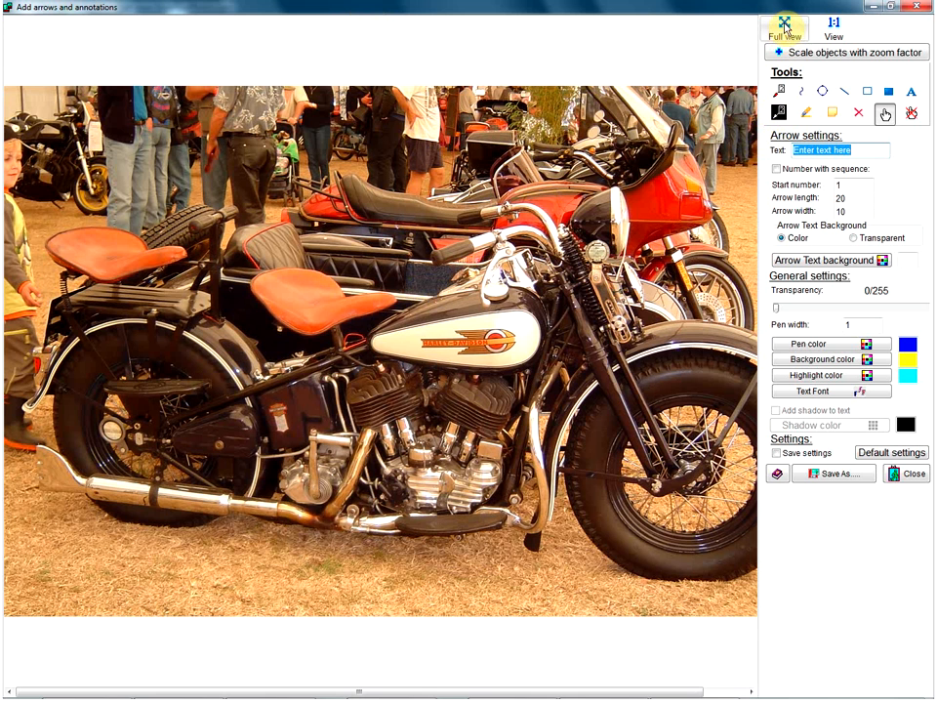
{"action": "left_click", "coordinate": [784, 27]}
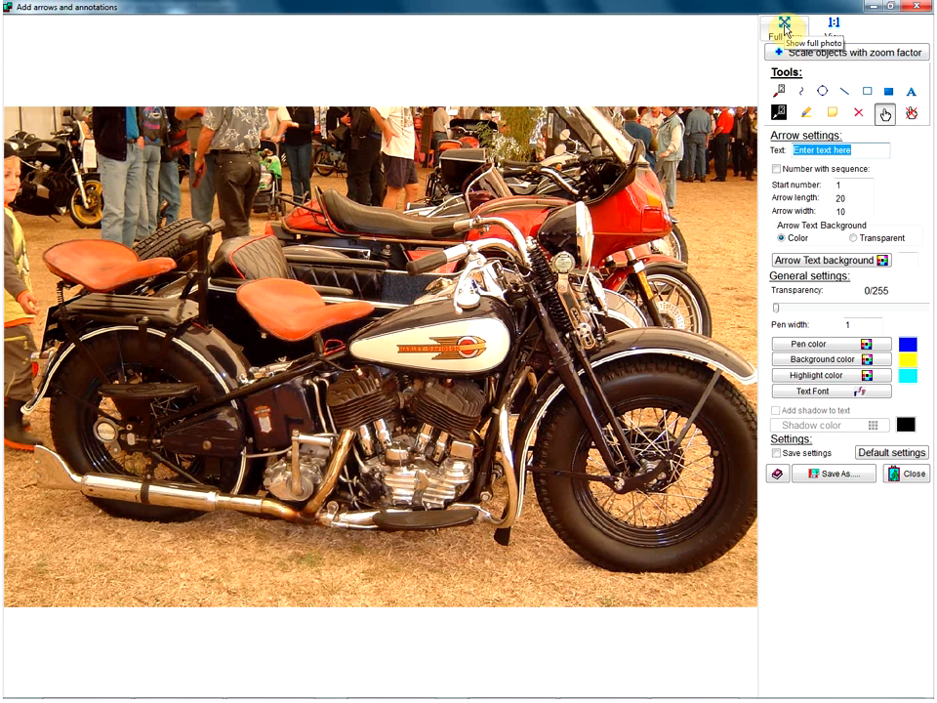
{"action": "left_click", "coordinate": [796, 56]}
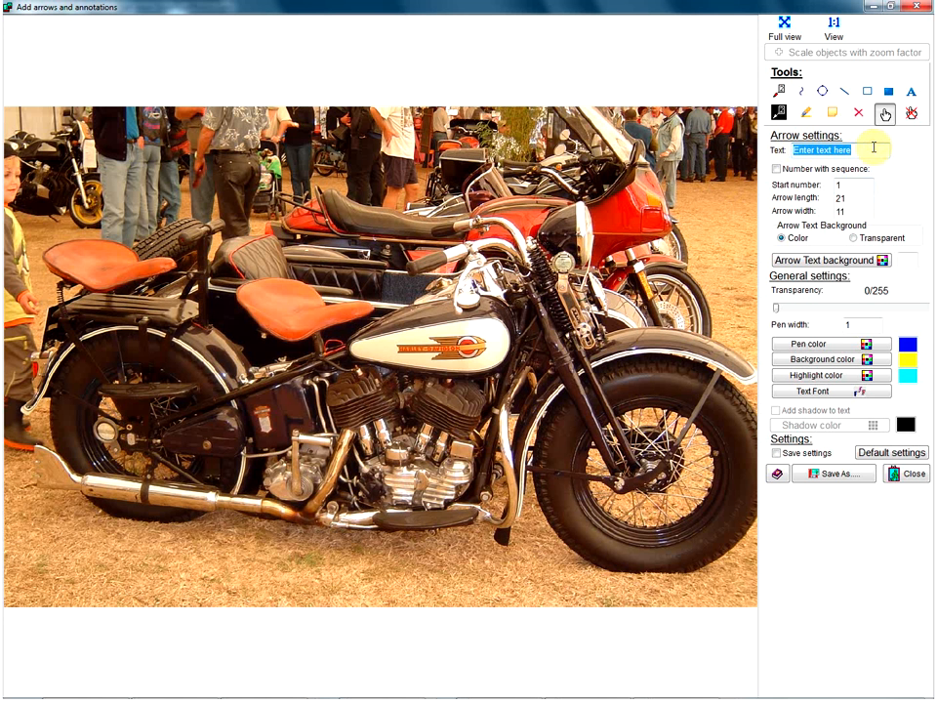
Set the arrow text to "Old Harley!!" and the pen width to 4
{"action": "type", "text": "Old Harley!!"}
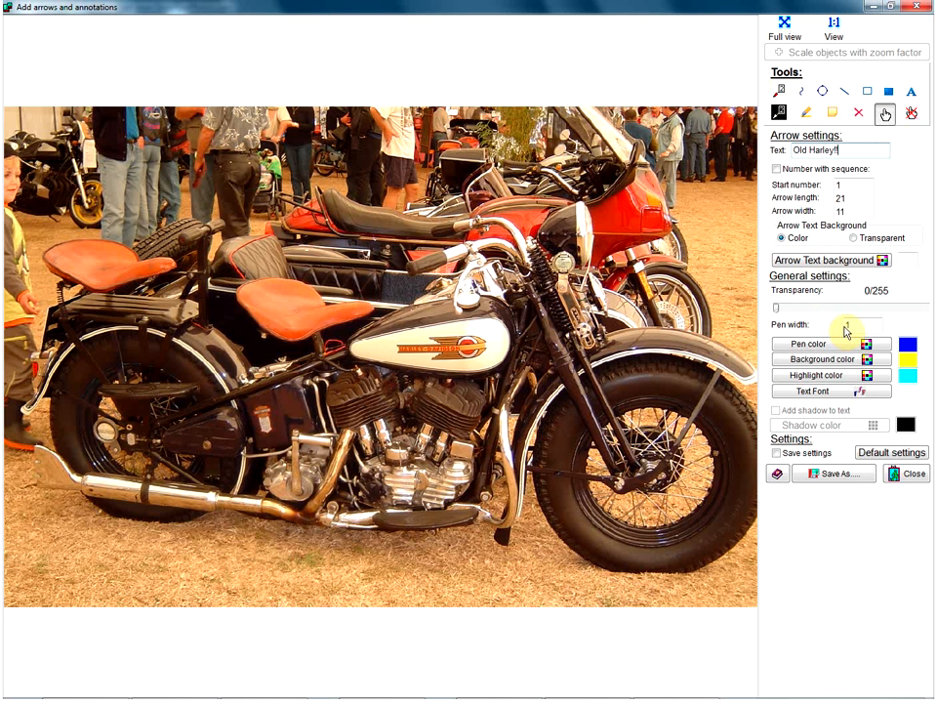
{"action": "left_click_drag", "start_coordinate": [856, 324], "coordinate": [841, 328]}
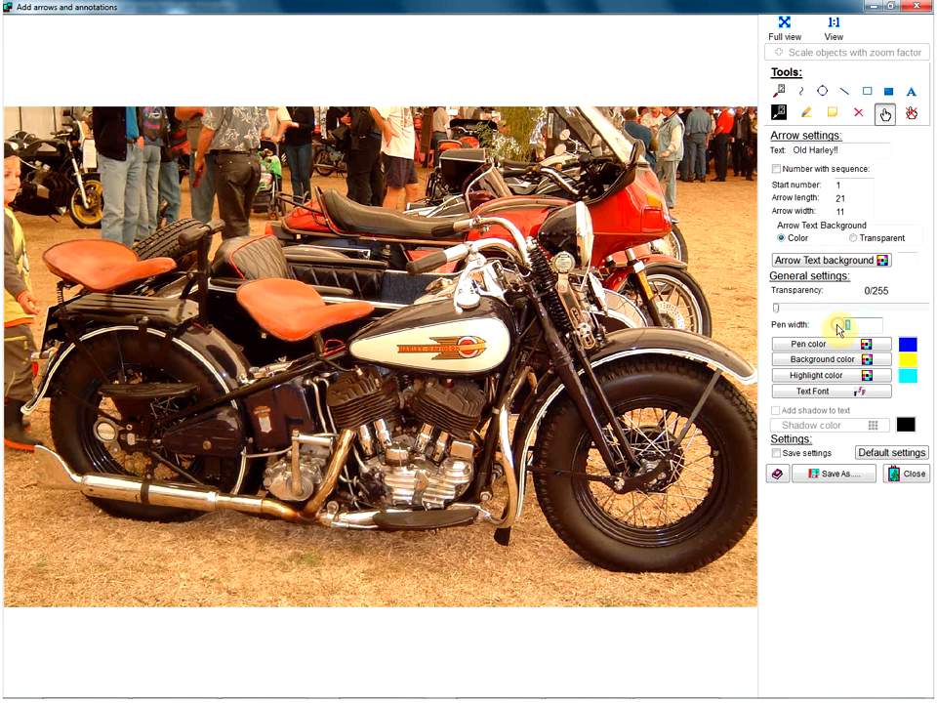
{"action": "type", "text": "4"}
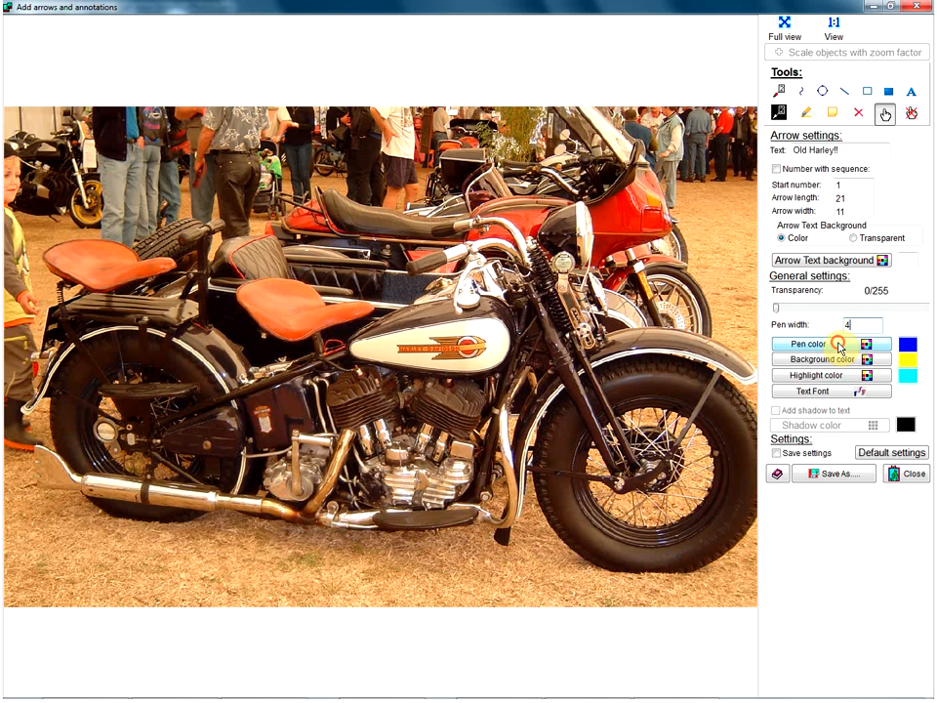
Set the pen color to dark red and check the background color setting
{"action": "left_click", "coordinate": [839, 345]}
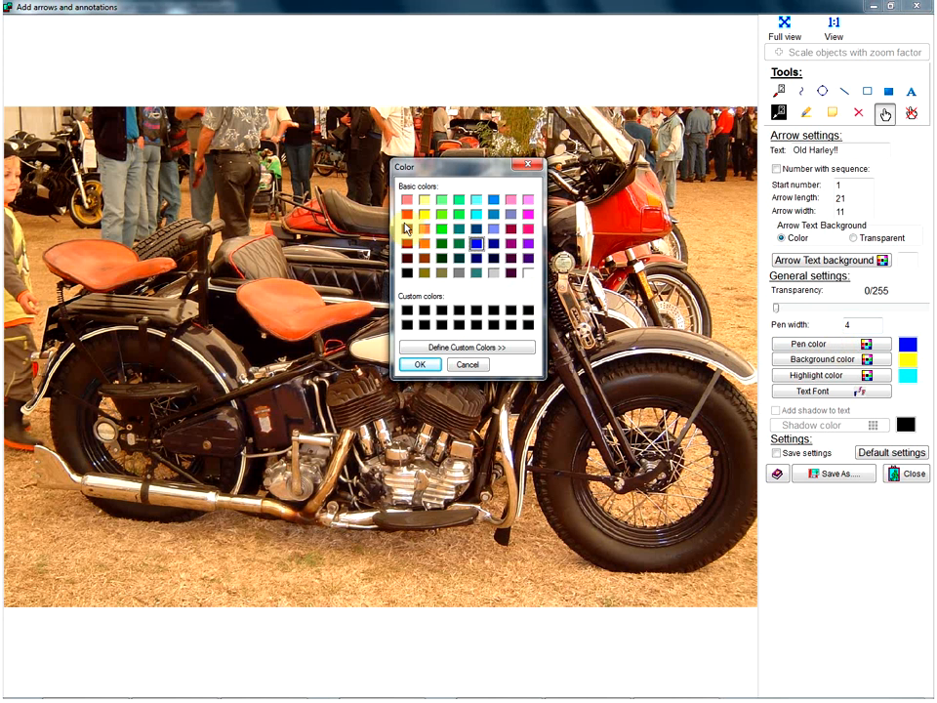
{"action": "left_click", "coordinate": [407, 243]}
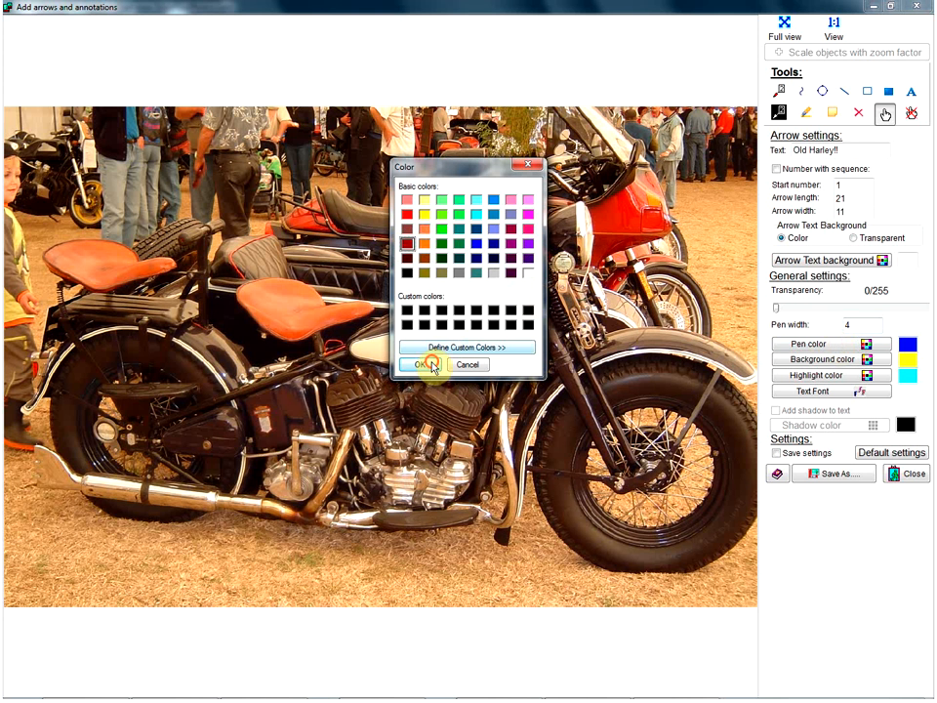
{"action": "left_click", "coordinate": [432, 365]}
{"action": "left_click", "coordinate": [826, 365]}
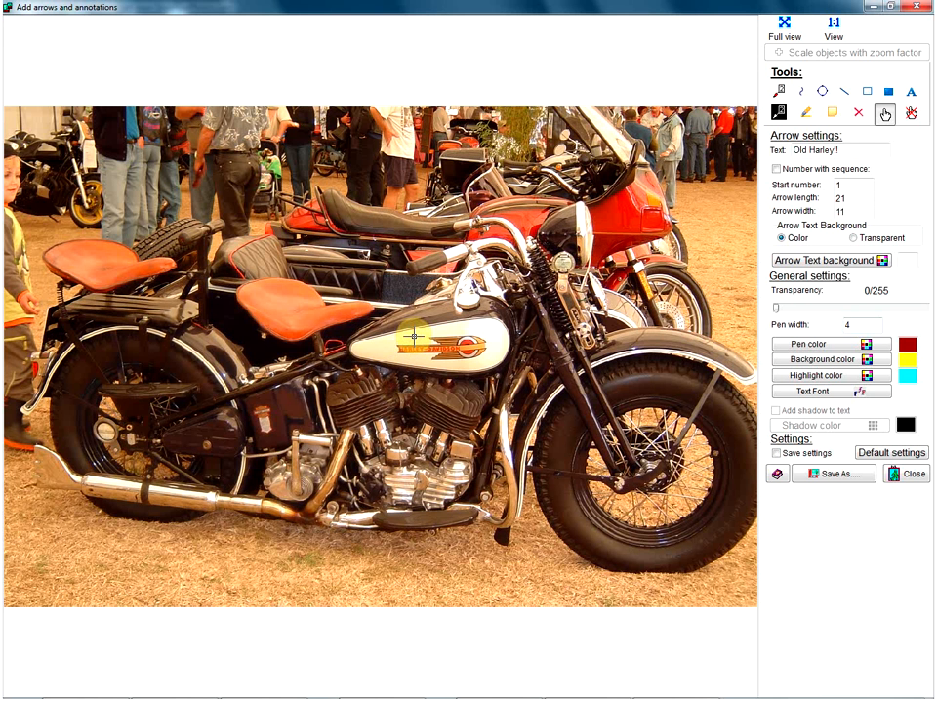
Draw a trial "Old Harley!!" arrow from the fuel tank up to the people in the background, and delete it
{"action": "left_click_drag", "start_coordinate": [414, 335], "coordinate": [293, 185]}
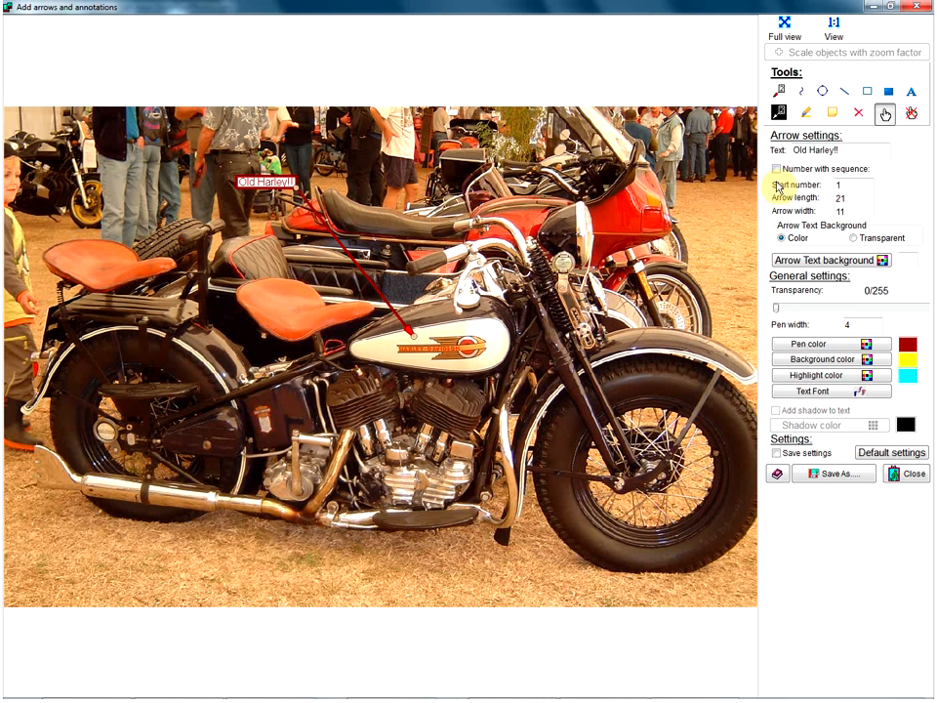
{"action": "left_click", "coordinate": [858, 112]}
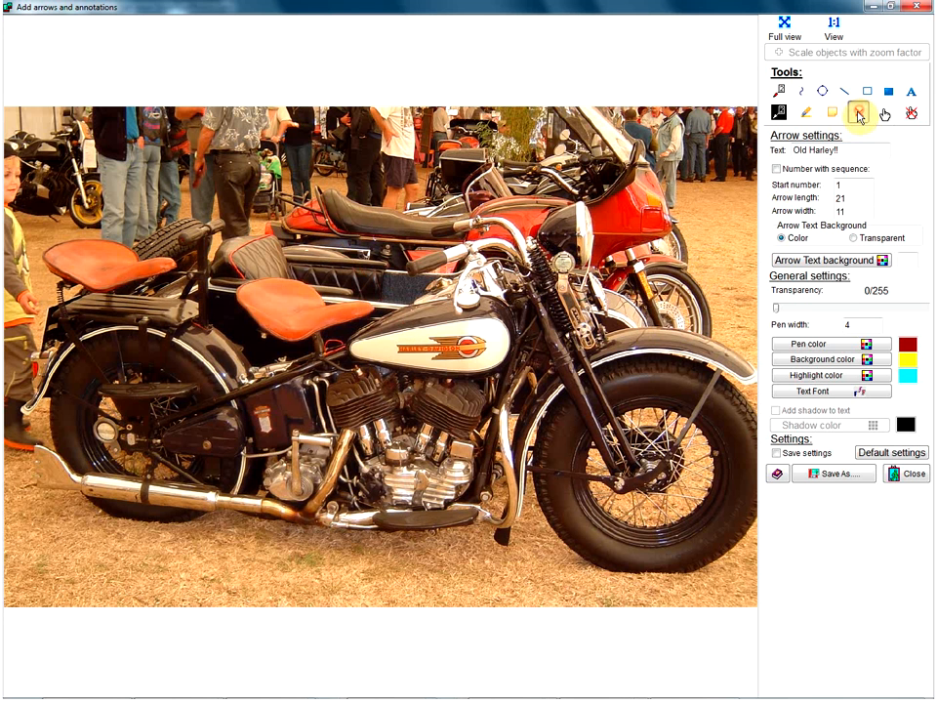
Set the annotation text font to Arial Bold, size 28
{"action": "left_click", "coordinate": [826, 391]}
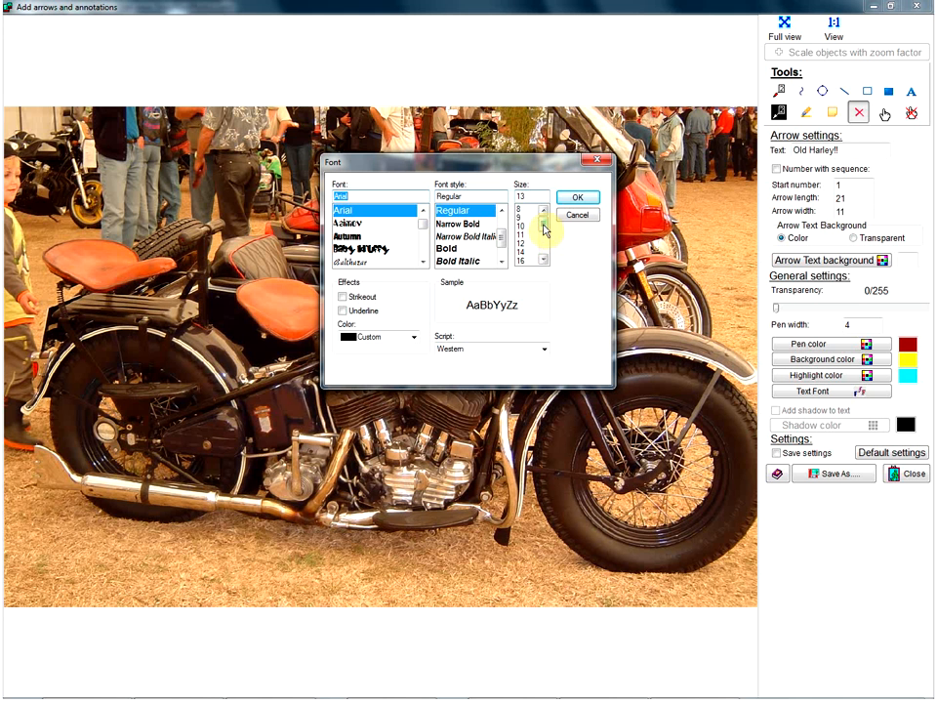
{"action": "left_click", "coordinate": [459, 249]}
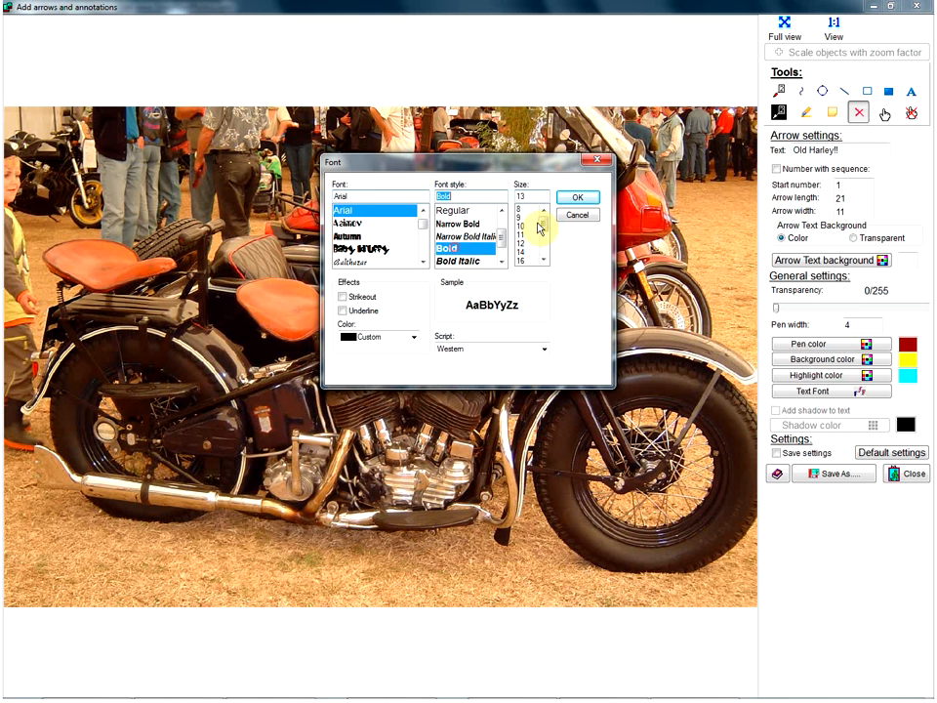
{"action": "left_click_drag", "start_coordinate": [540, 225], "coordinate": [544, 257]}
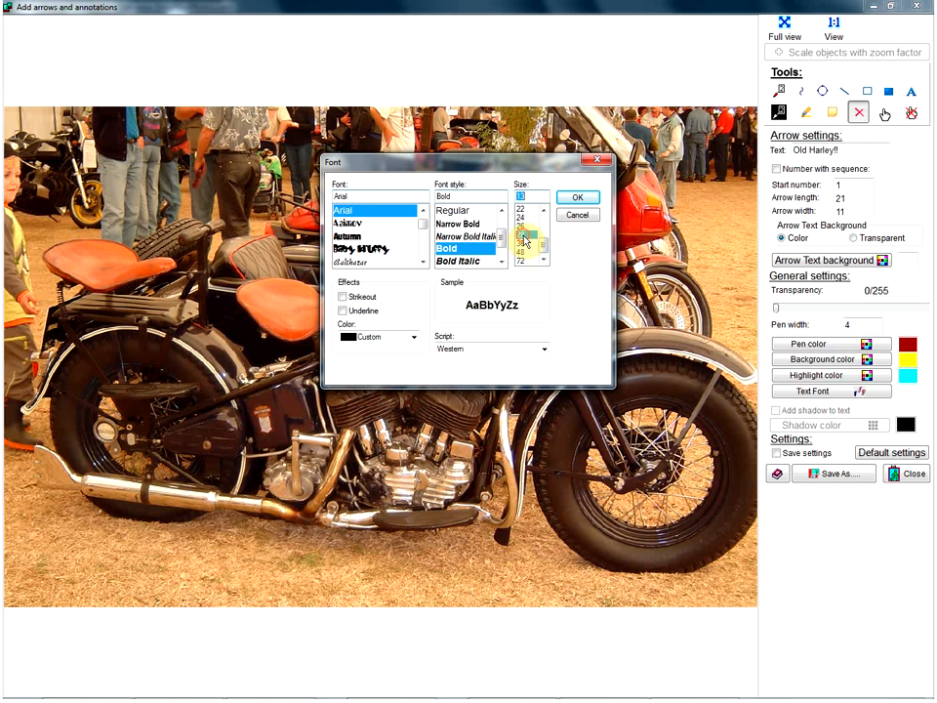
{"action": "left_click", "coordinate": [526, 234]}
{"action": "left_click", "coordinate": [578, 198]}
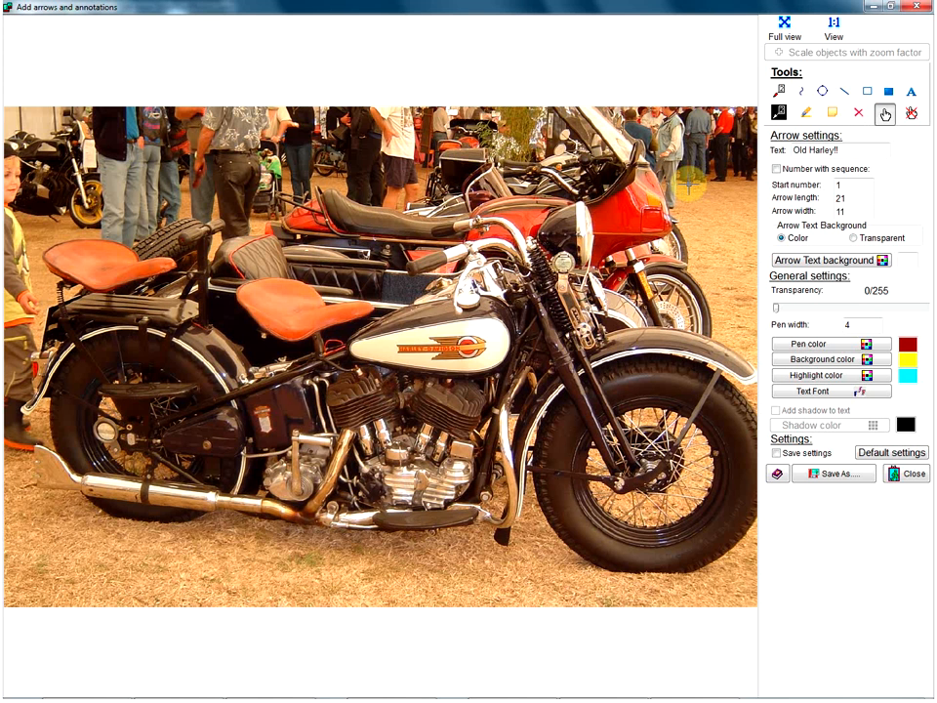
Draw a dark red "Old Harley!!" arrow with the bold text onto the top of the fuel tank, and delete it
{"action": "left_click", "coordinate": [781, 90]}
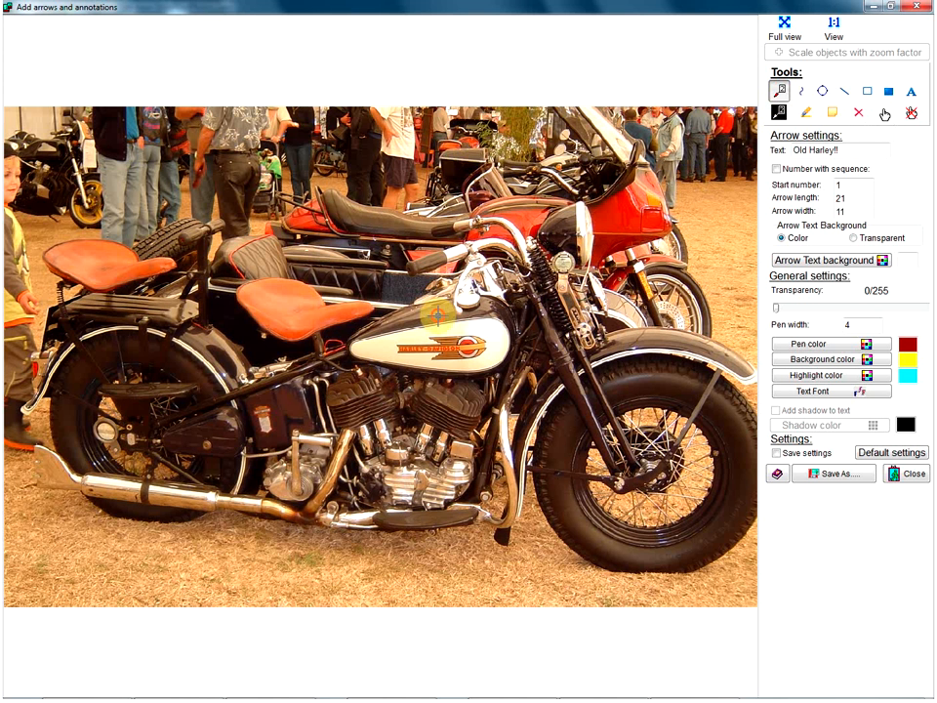
{"action": "left_click_drag", "start_coordinate": [429, 301], "coordinate": [355, 191]}
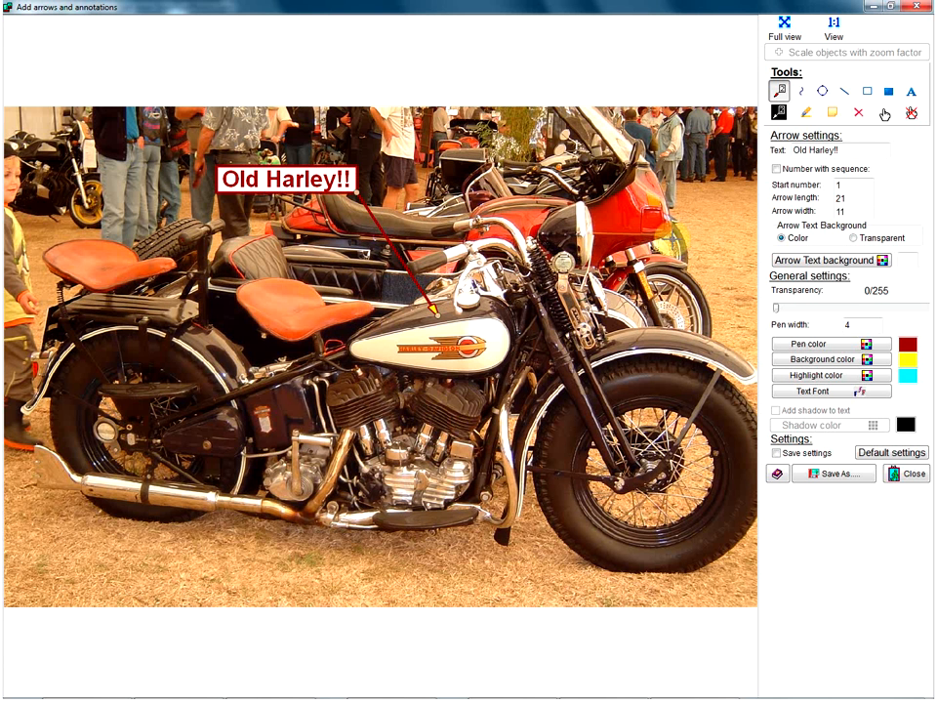
{"action": "left_click", "coordinate": [858, 114]}
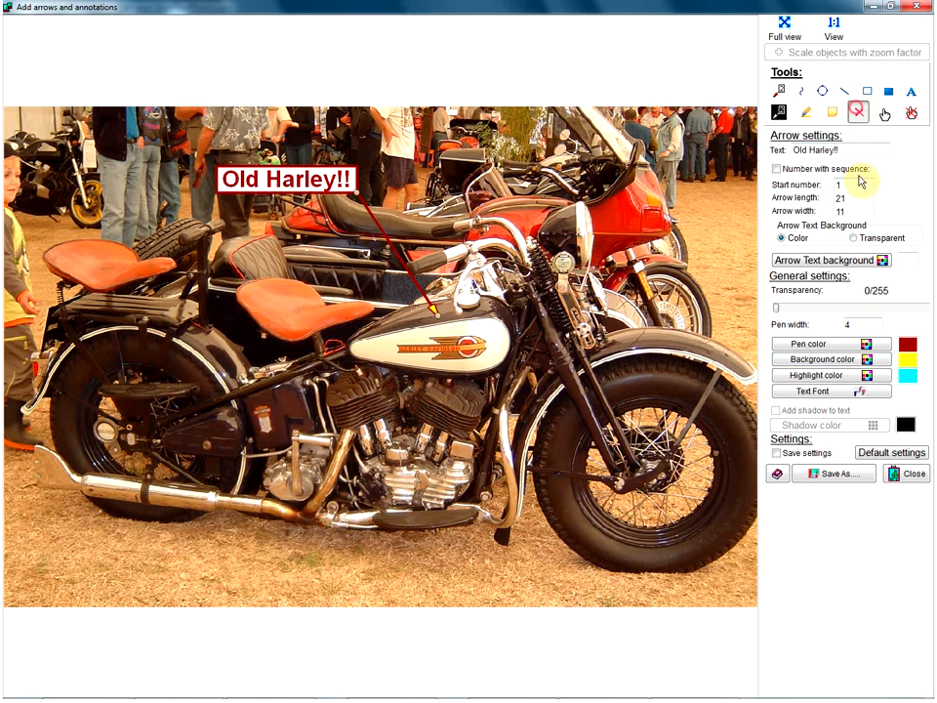
Set the pen color to blue and draw an "Old Harley!!" arrow pointing at the top of the fuel tank
{"action": "left_click", "coordinate": [837, 343]}
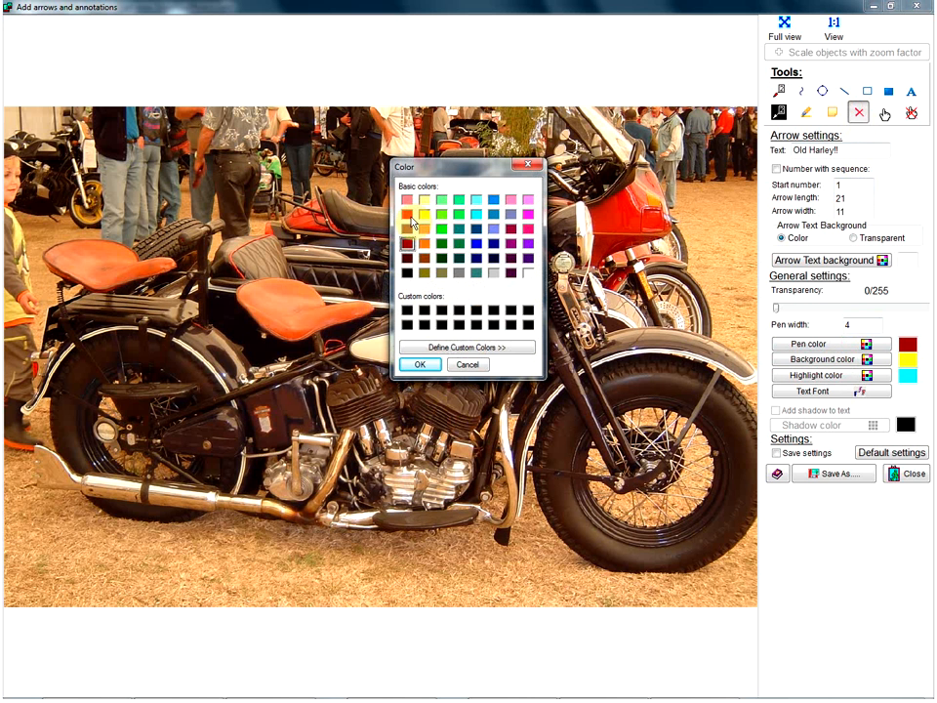
{"action": "left_click", "coordinate": [476, 243]}
{"action": "left_click", "coordinate": [422, 368]}
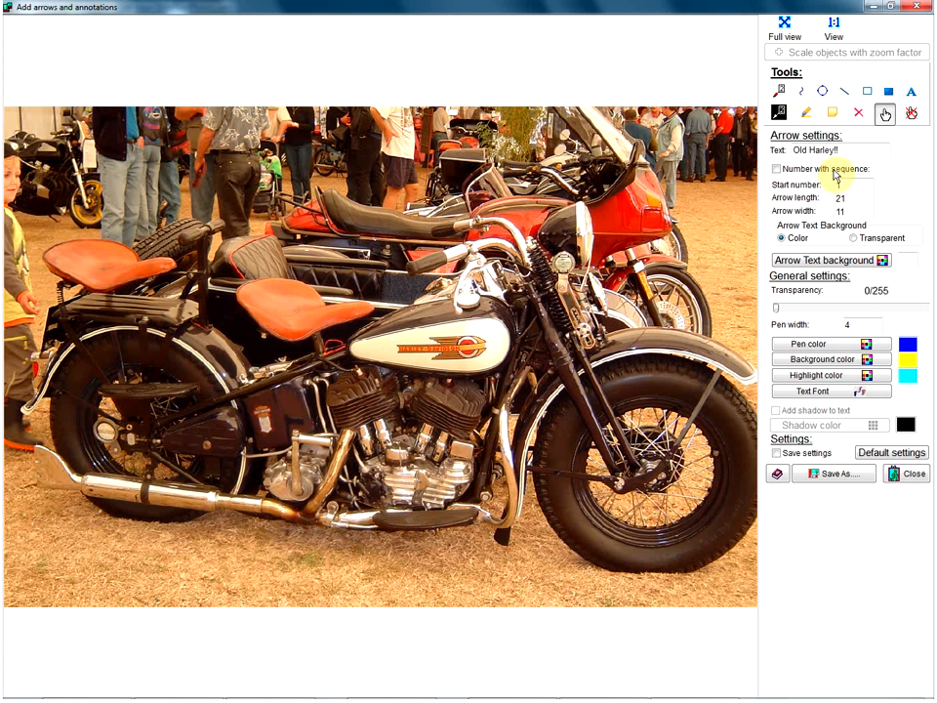
{"action": "left_click", "coordinate": [778, 91]}
{"action": "mouse_move", "coordinate": [426, 310]}
{"action": "left_mouse_down"}
{"action": "mouse_move", "coordinate": [264, 181]}
{"action": "mouse_move", "coordinate": [283, 170]}
{"action": "left_mouse_up"}
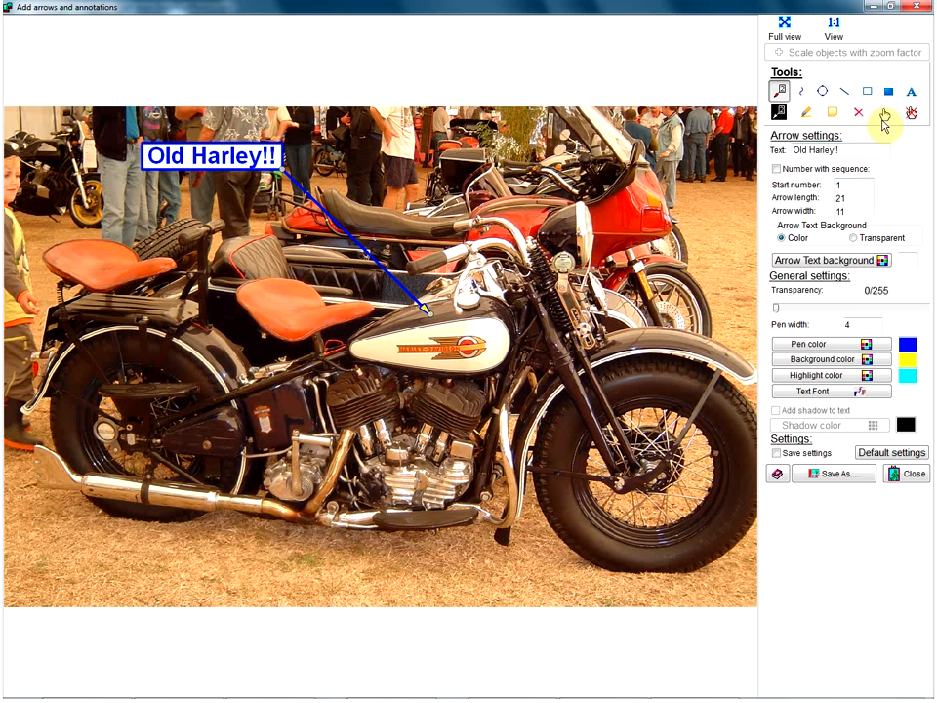
Move the arrow's tip onto the orange front seat and its "Old Harley!!" label above the red motorcycle
{"action": "left_click", "coordinate": [884, 115]}
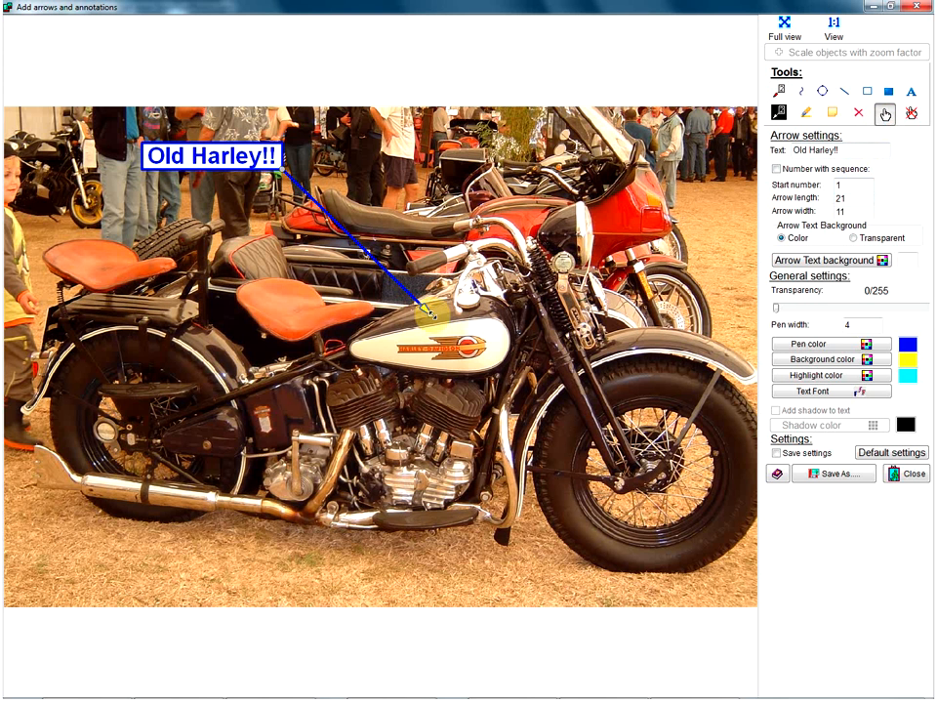
{"action": "left_click_drag", "start_coordinate": [430, 313], "coordinate": [354, 305]}
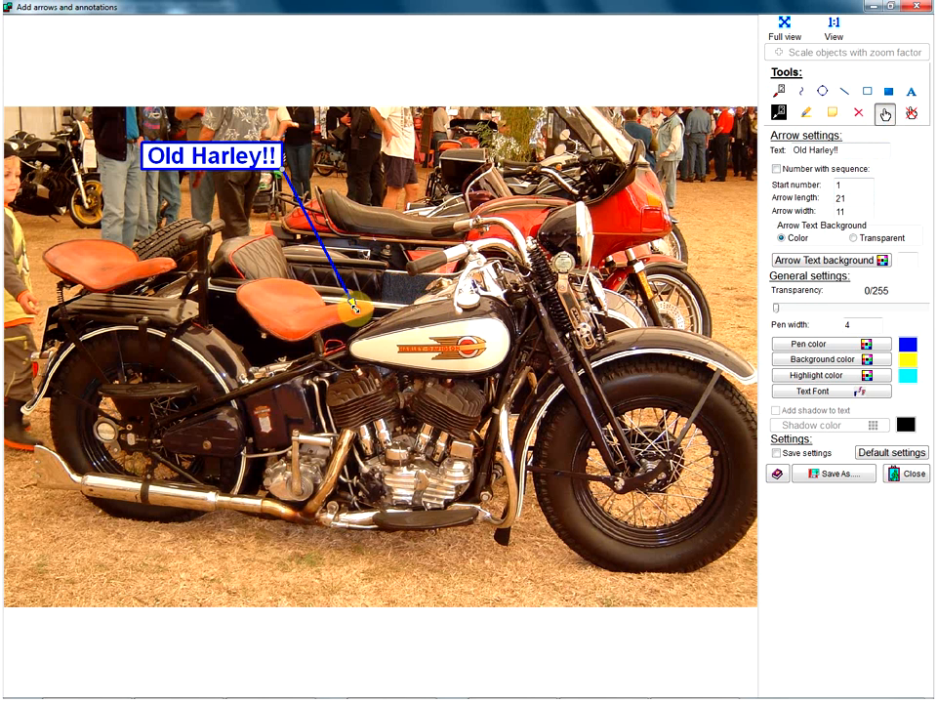
{"action": "left_click_drag", "start_coordinate": [296, 180], "coordinate": [510, 179]}
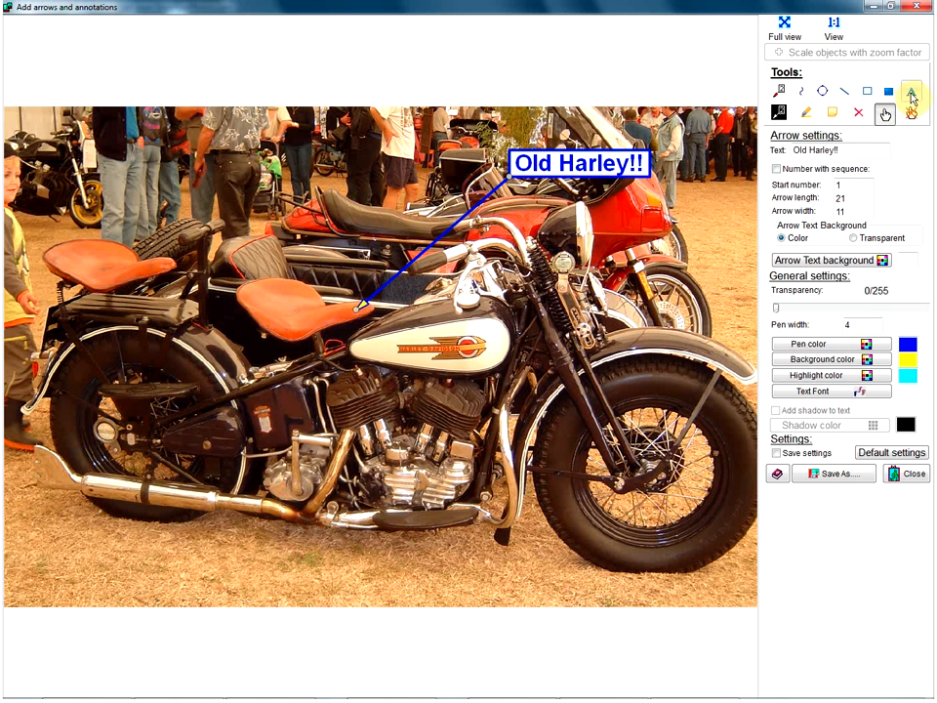
Add the blue caption text "This bike is running well since 1942" on the grass below the motorcycle's exhaust pipe
{"action": "left_click", "coordinate": [911, 92]}
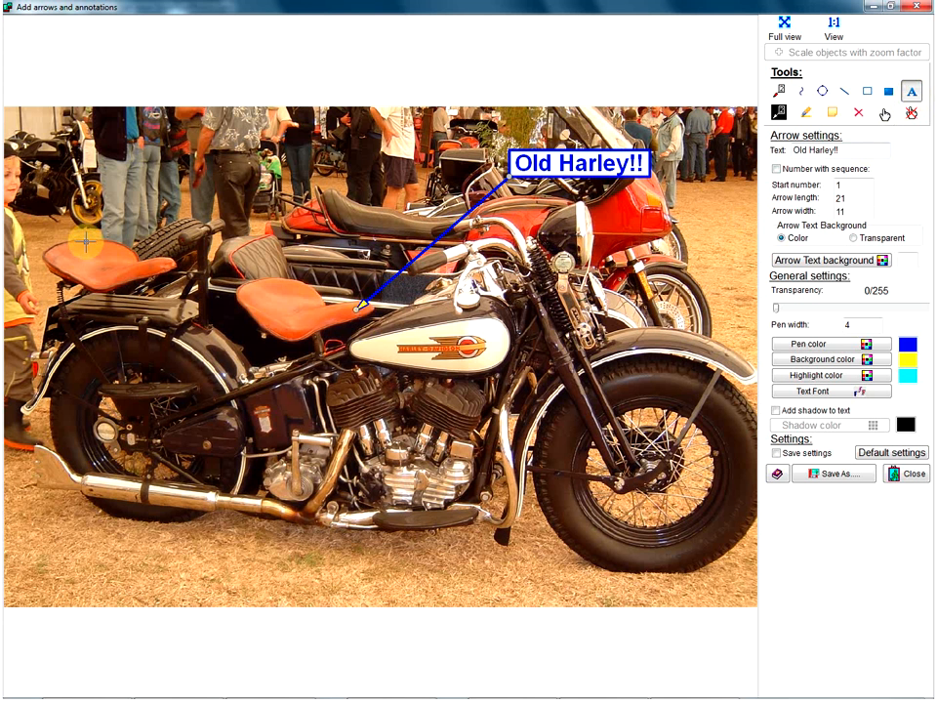
{"action": "left_click_drag", "start_coordinate": [21, 542], "coordinate": [411, 595]}
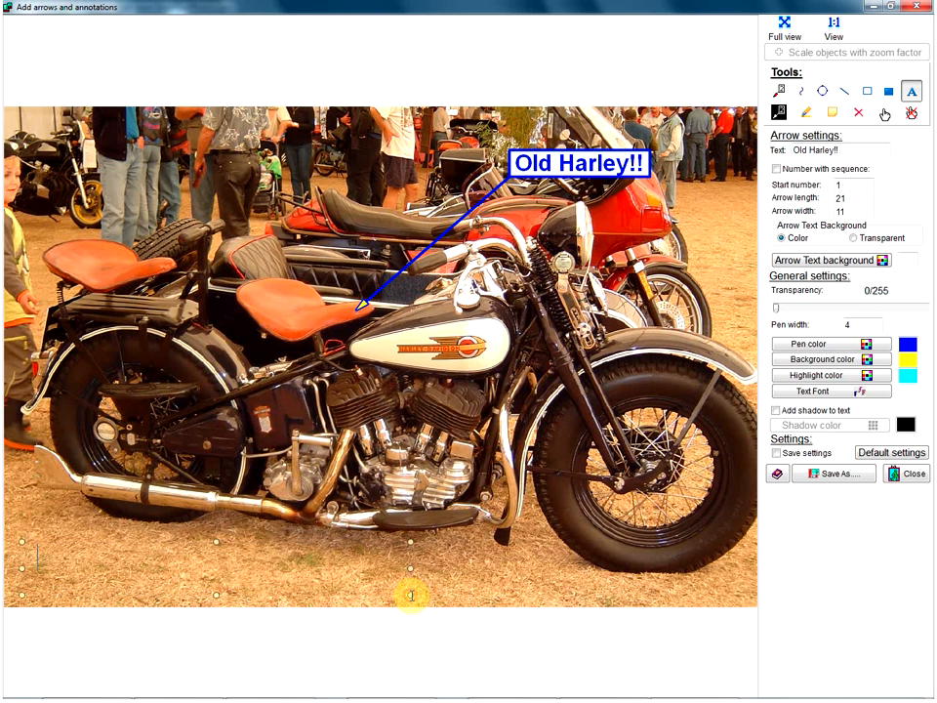
{"action": "type", "text": "This bi"}
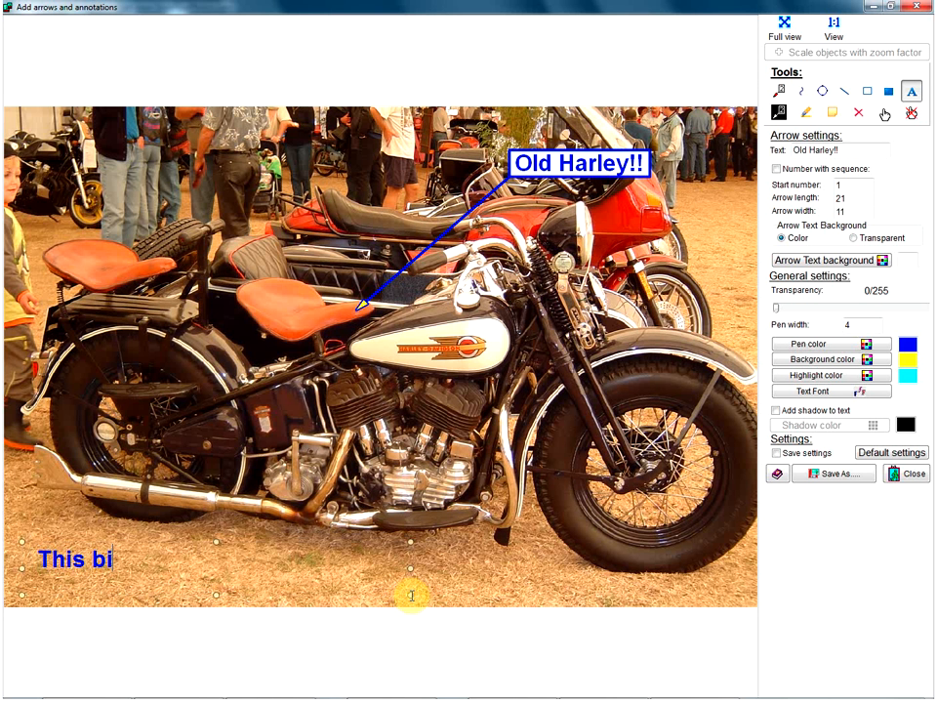
{"action": "type", "text": "ke is r"}
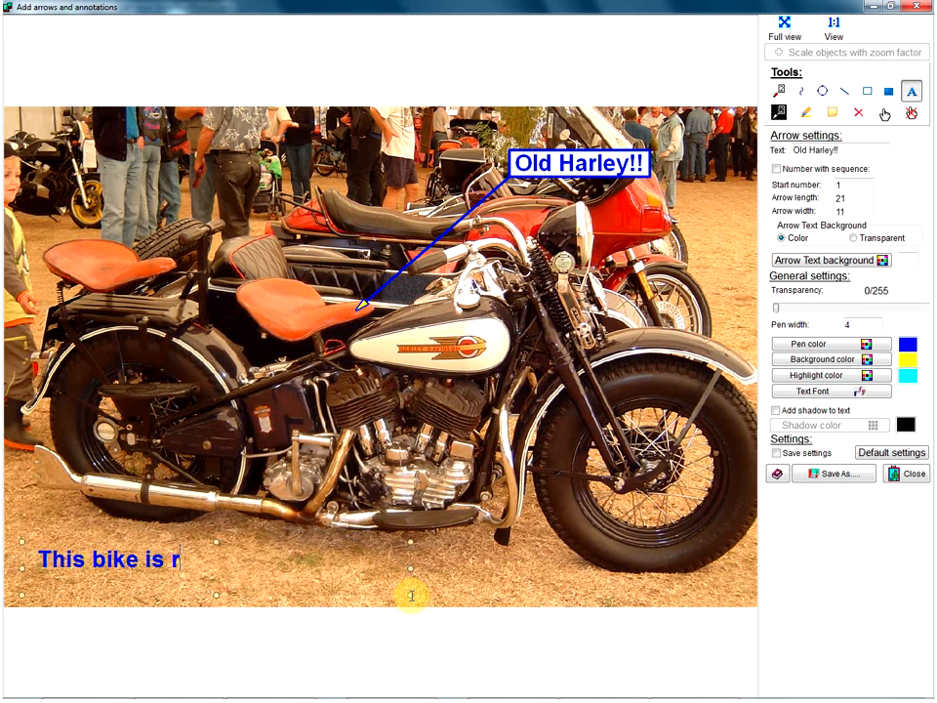
{"action": "type", "text": "unning"}
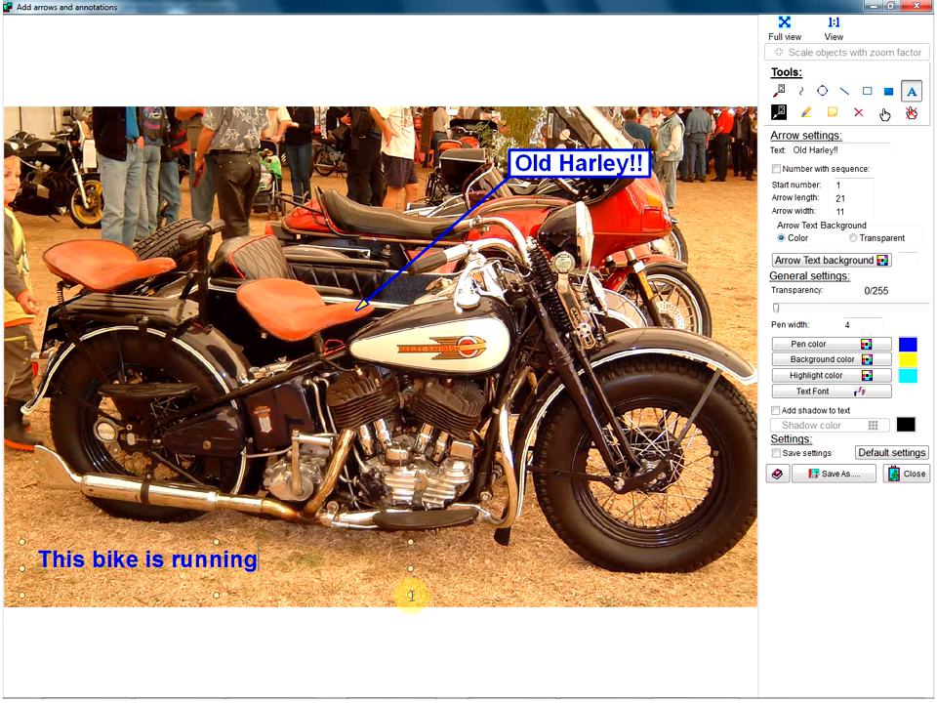
{"action": "type", "text": " well since"}
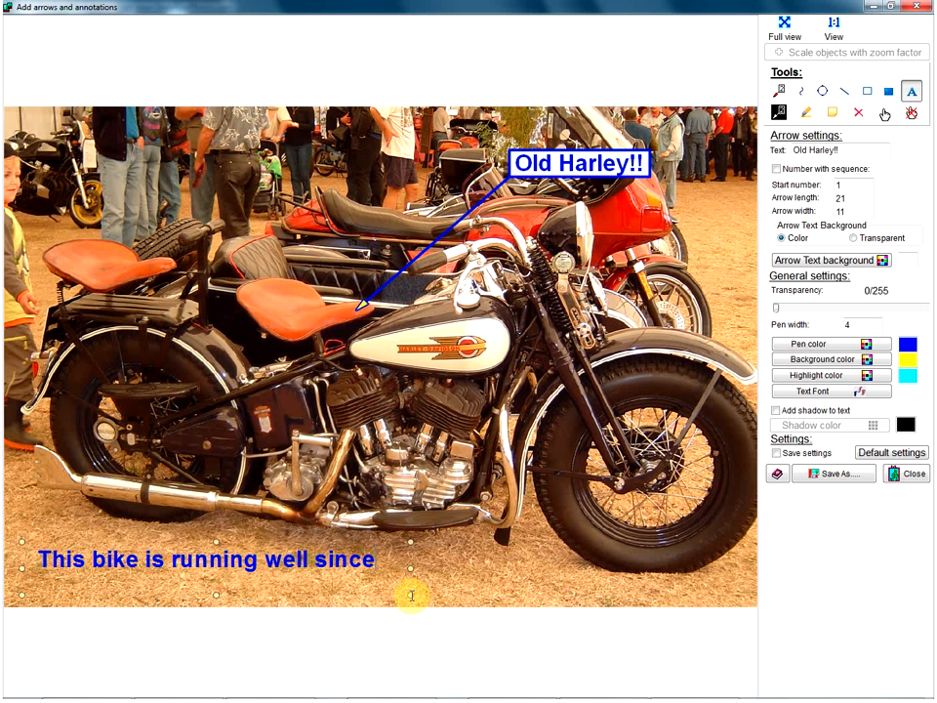
{"action": "type", "text": " 1942"}
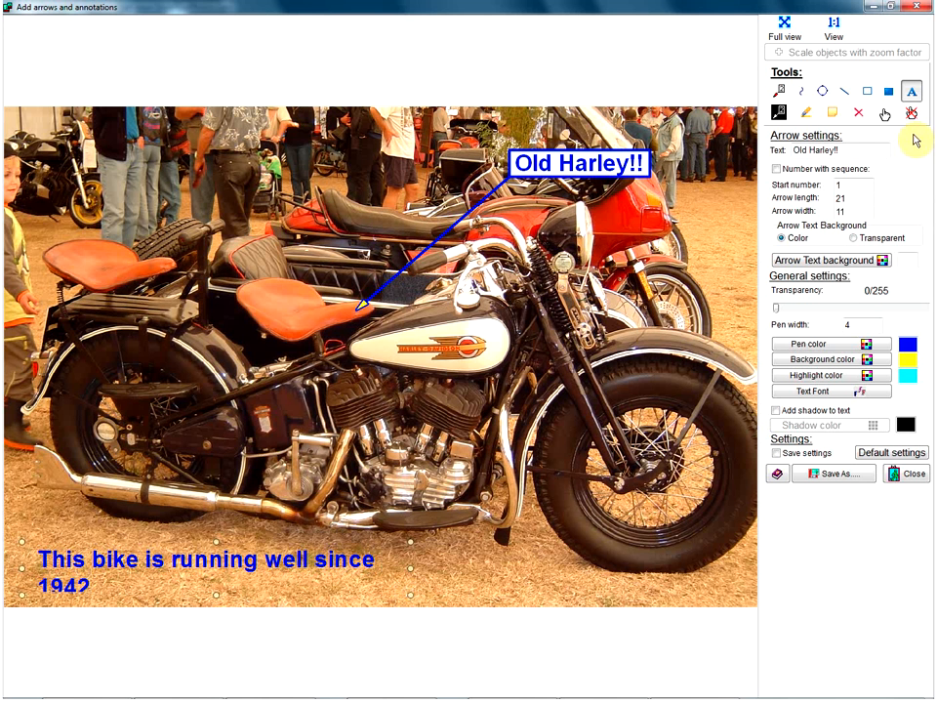
Insert "old" before "bike" in the caption, widen its text box to fit one line, and place it near the photo's lower edge
{"action": "left_click", "coordinate": [884, 114]}
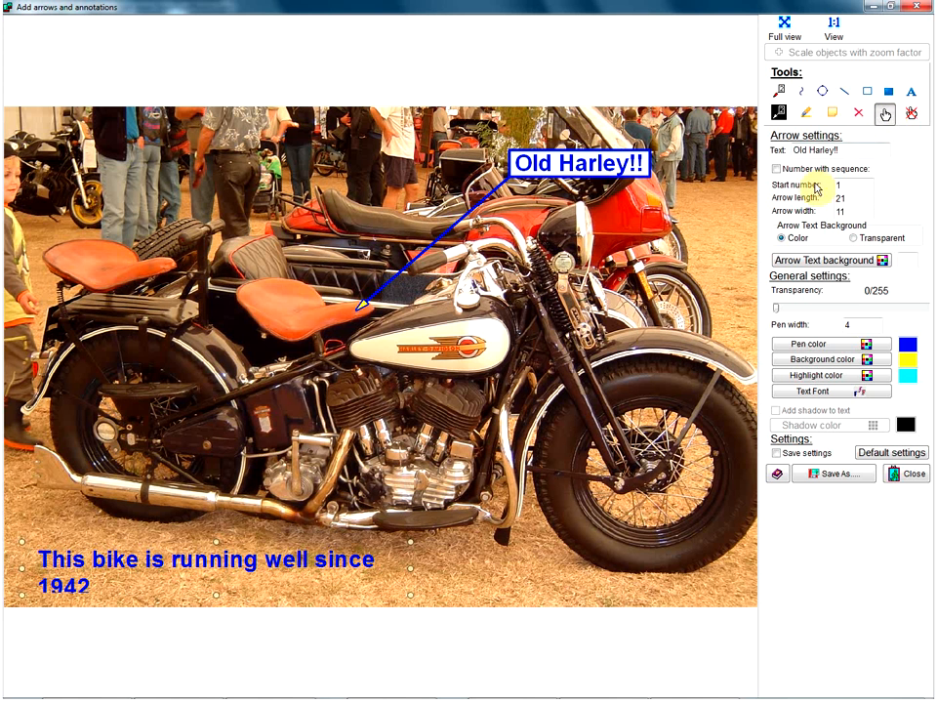
{"action": "mouse_move", "coordinate": [346, 560]}
{"action": "left_mouse_down"}
{"action": "mouse_move", "coordinate": [356, 544]}
{"action": "mouse_move", "coordinate": [352, 554]}
{"action": "left_mouse_up"}
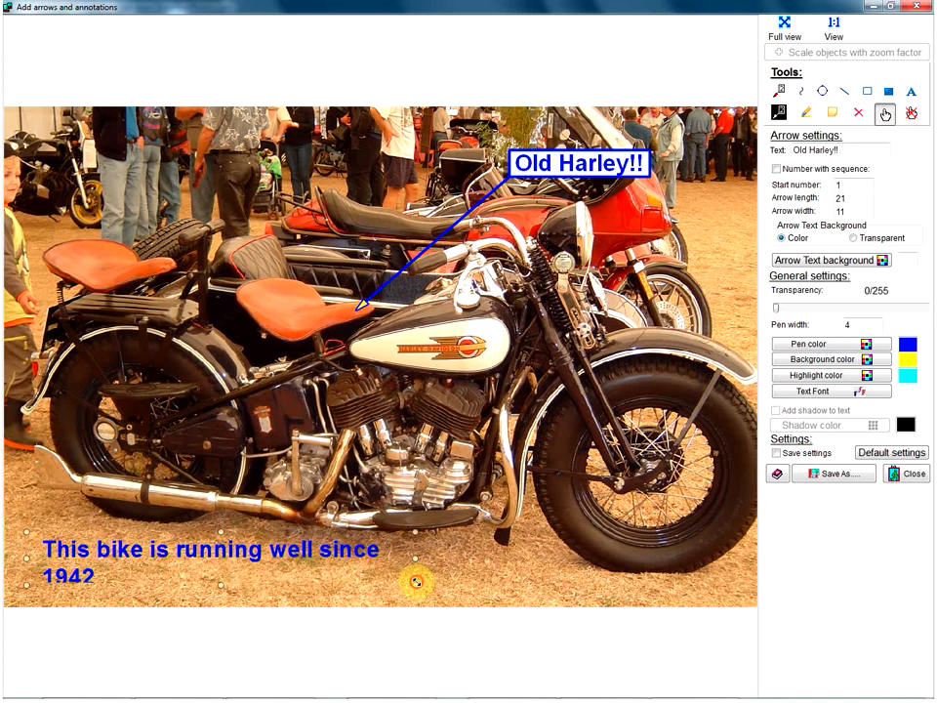
{"action": "mouse_move", "coordinate": [416, 582]}
{"action": "left_mouse_down"}
{"action": "mouse_move", "coordinate": [533, 582]}
{"action": "mouse_move", "coordinate": [476, 568]}
{"action": "left_mouse_up"}
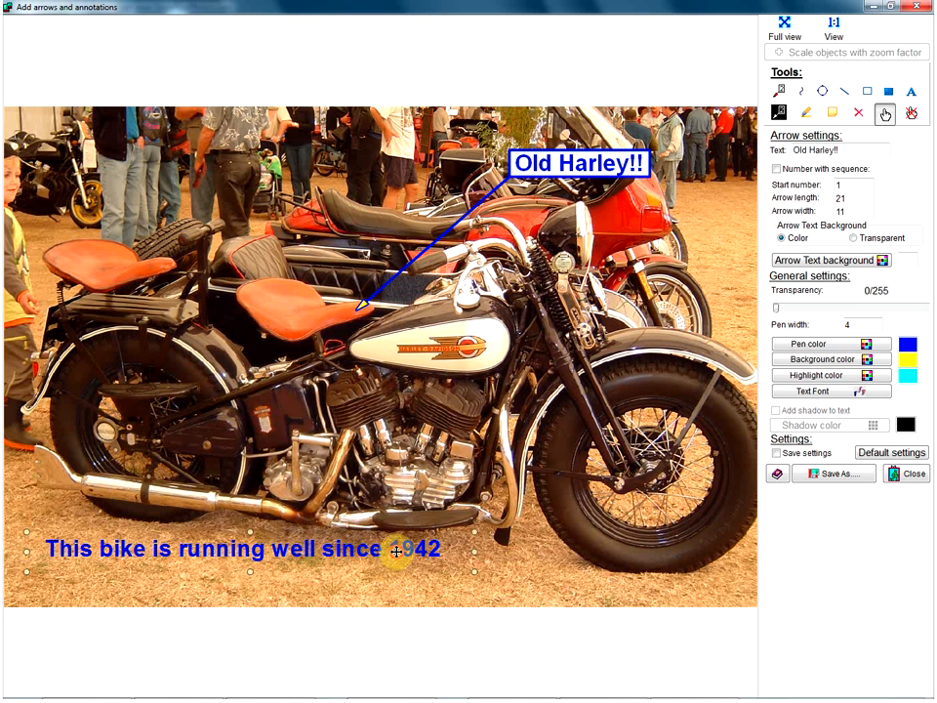
{"action": "mouse_move", "coordinate": [397, 551]}
{"action": "left_mouse_down"}
{"action": "mouse_move", "coordinate": [388, 581]}
{"action": "mouse_move", "coordinate": [361, 564]}
{"action": "left_mouse_up"}
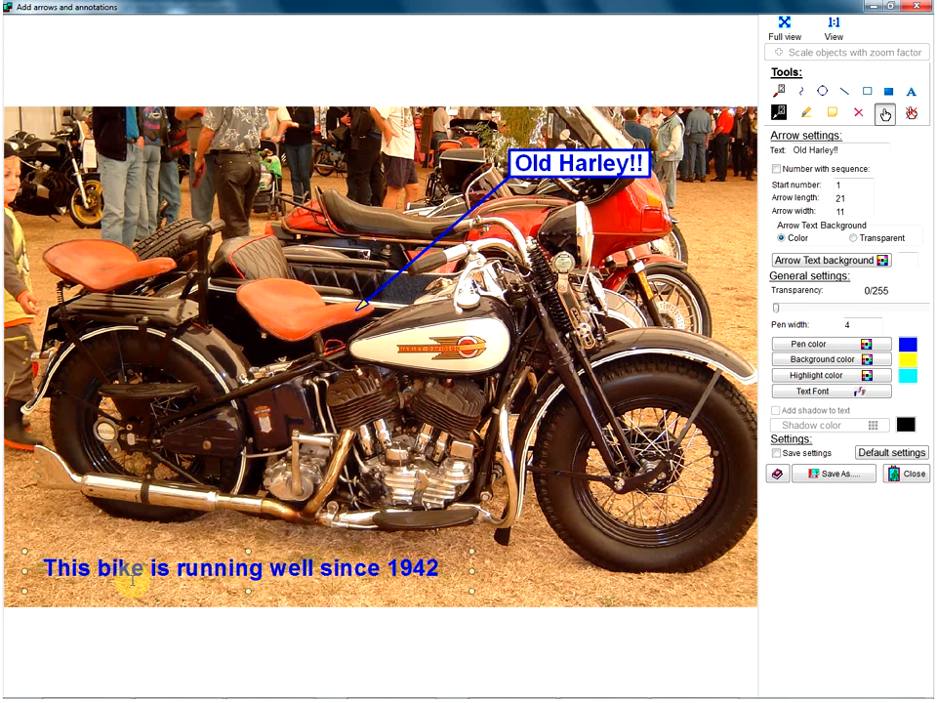
{"action": "type", "text": "old"}
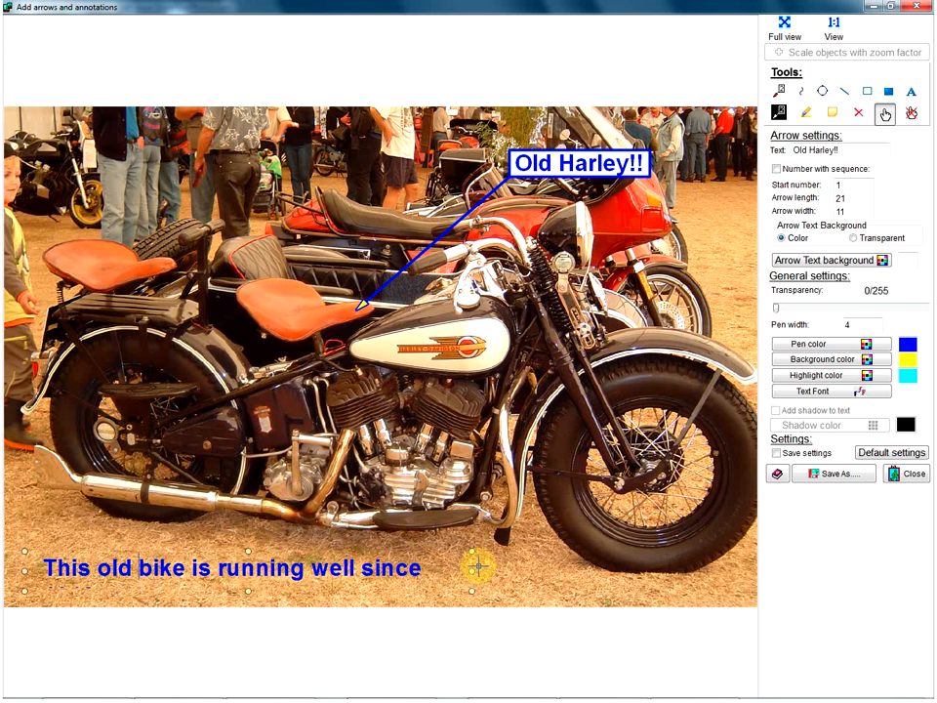
{"action": "mouse_move", "coordinate": [472, 592]}
{"action": "left_mouse_down"}
{"action": "mouse_move", "coordinate": [523, 587]}
{"action": "mouse_move", "coordinate": [510, 585]}
{"action": "left_mouse_up"}
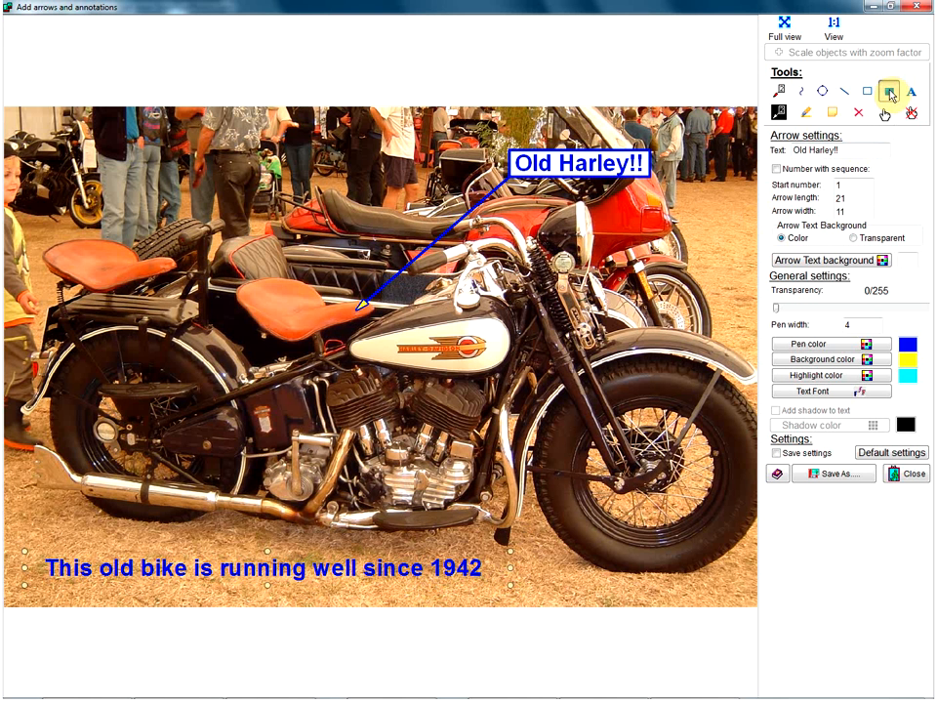
Draw a yellow filled box with the text "hello", shrink it around the word, and place it in the photo's upper-left corner
{"action": "left_click", "coordinate": [890, 93]}
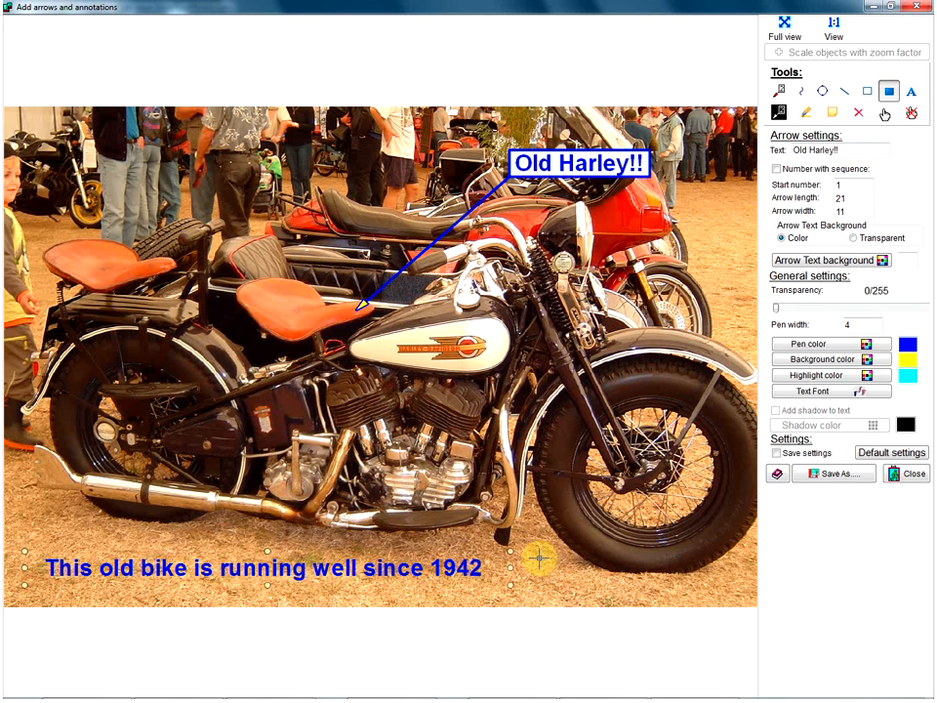
{"action": "mouse_move", "coordinate": [530, 576]}
{"action": "left_mouse_down"}
{"action": "mouse_move", "coordinate": [714, 583]}
{"action": "mouse_move", "coordinate": [745, 601]}
{"action": "left_mouse_up"}
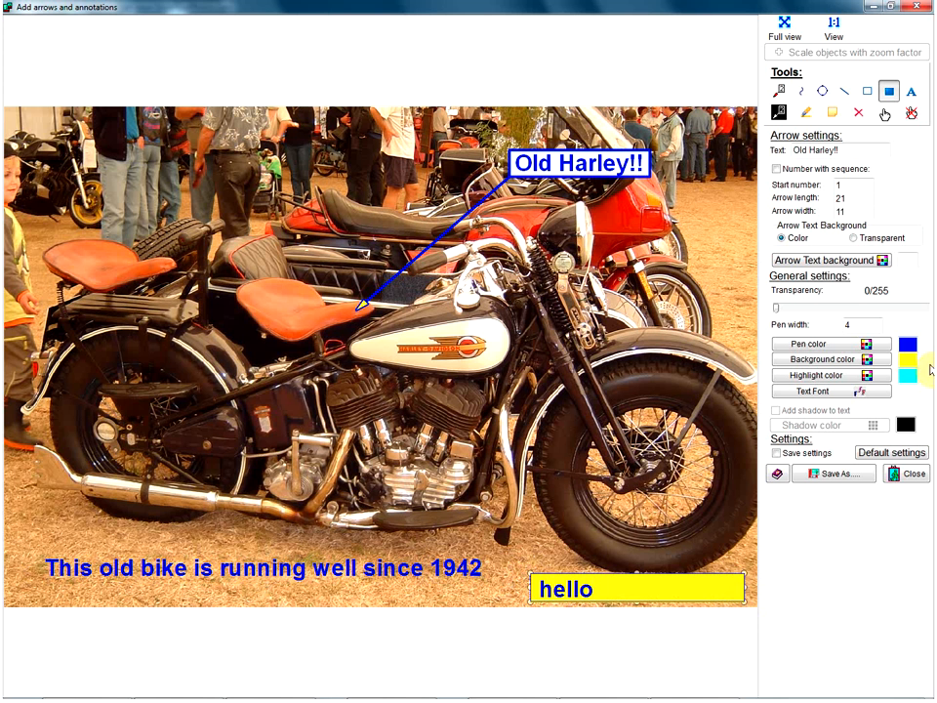
{"action": "left_click", "coordinate": [884, 115]}
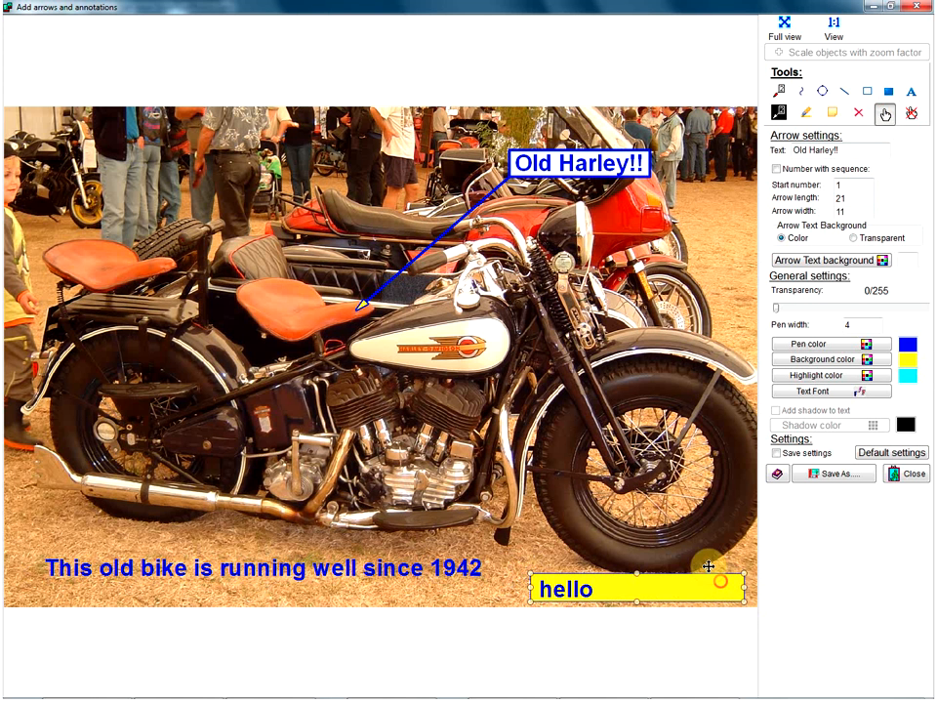
{"action": "left_click_drag", "start_coordinate": [711, 569], "coordinate": [84, 134]}
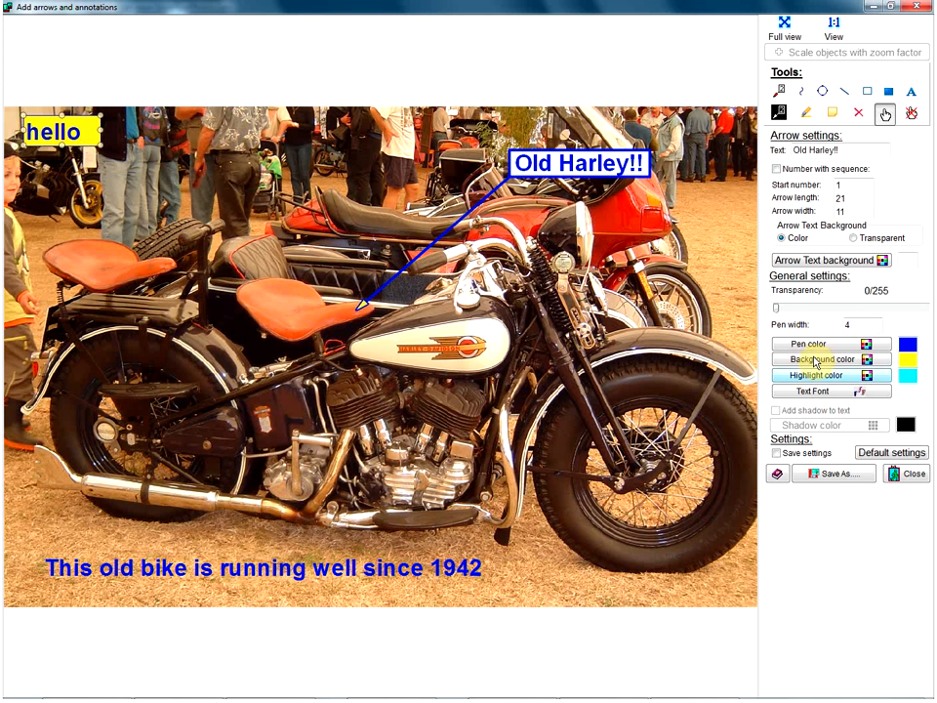
Draw a blue ellipse on the ground beside the end of the caption and enlarge it into a circle
{"action": "left_click", "coordinate": [823, 91]}
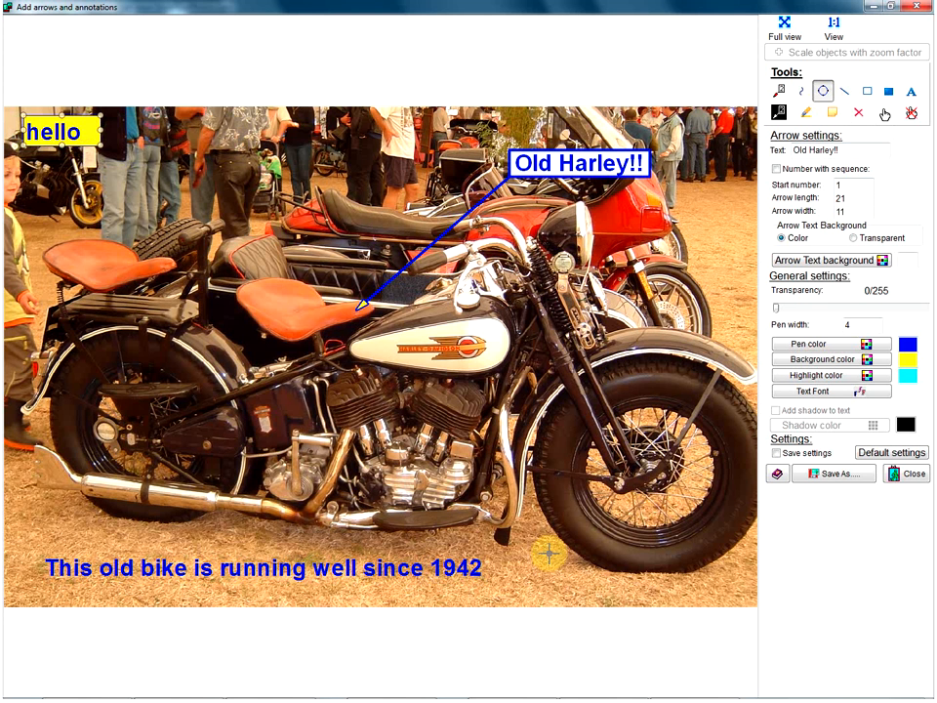
{"action": "left_click_drag", "start_coordinate": [518, 564], "coordinate": [560, 596]}
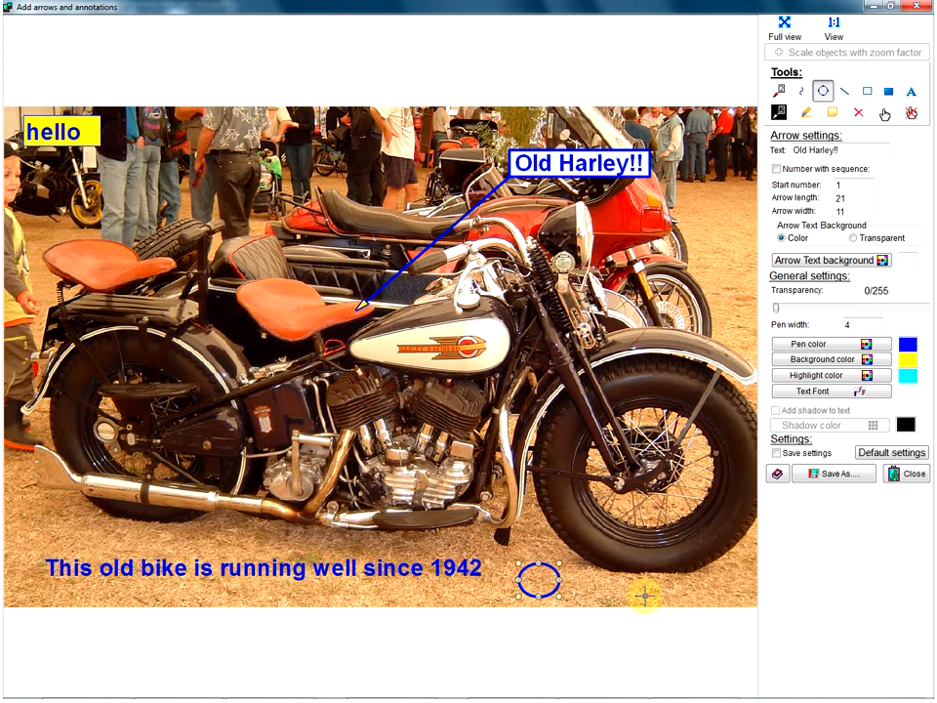
{"action": "left_click", "coordinate": [885, 114]}
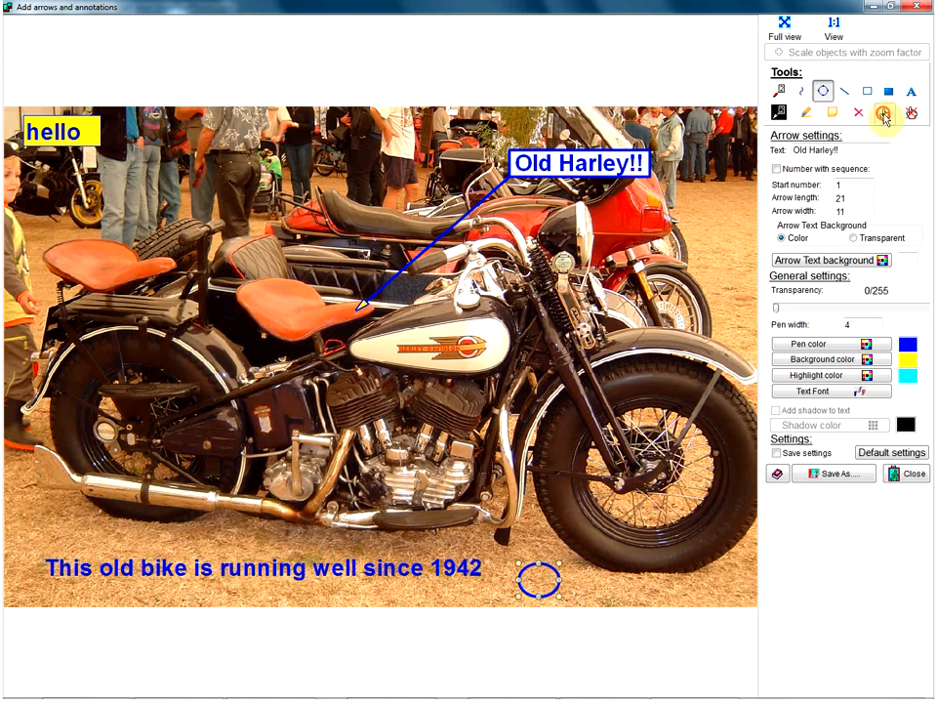
{"action": "left_click_drag", "start_coordinate": [539, 564], "coordinate": [576, 566]}
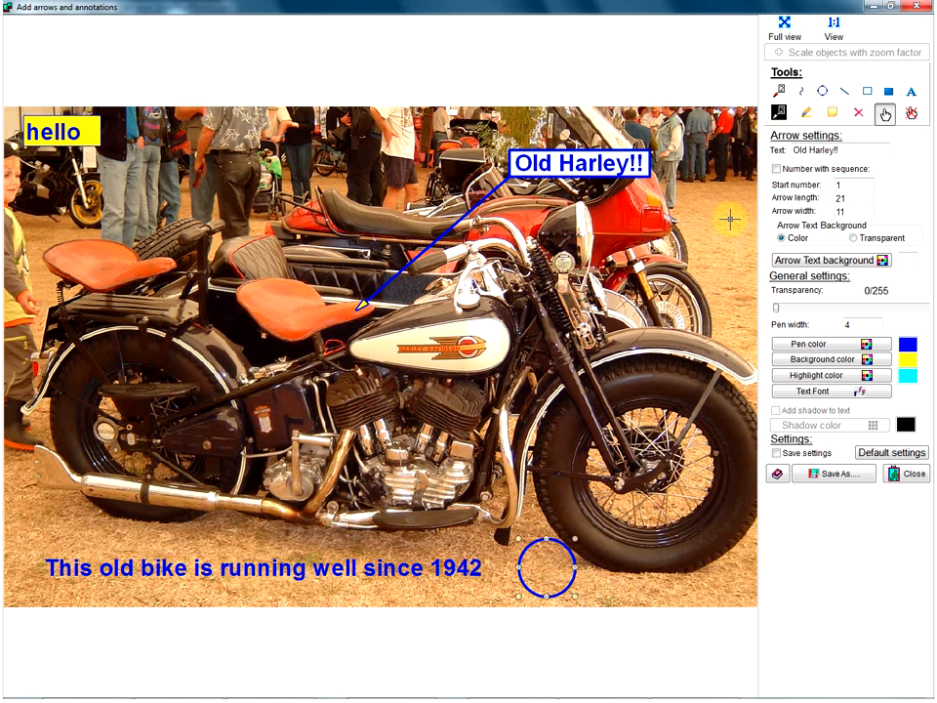
Draw a blue line on the ground below the front wheel and swing its right end up onto the wheel's rim
{"action": "left_click", "coordinate": [845, 91]}
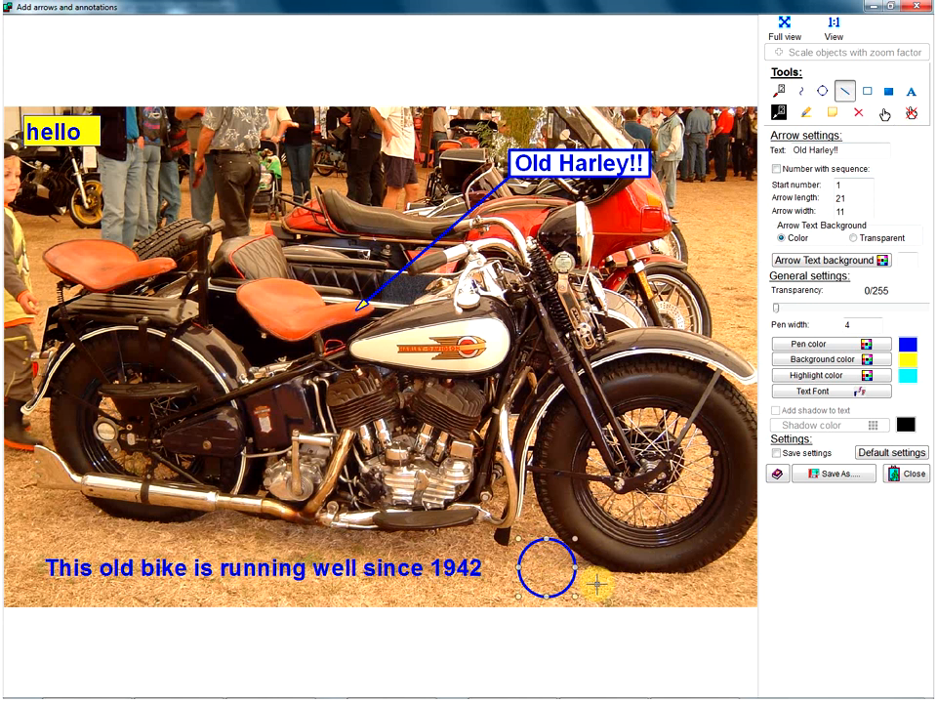
{"action": "left_click_drag", "start_coordinate": [643, 583], "coordinate": [686, 582]}
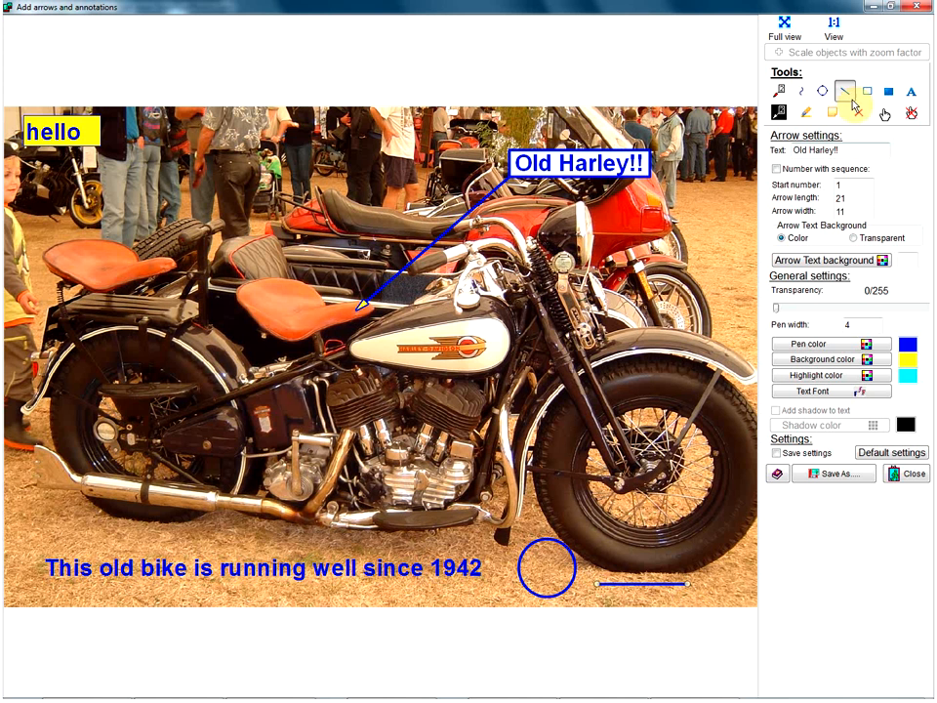
{"action": "left_click", "coordinate": [883, 113]}
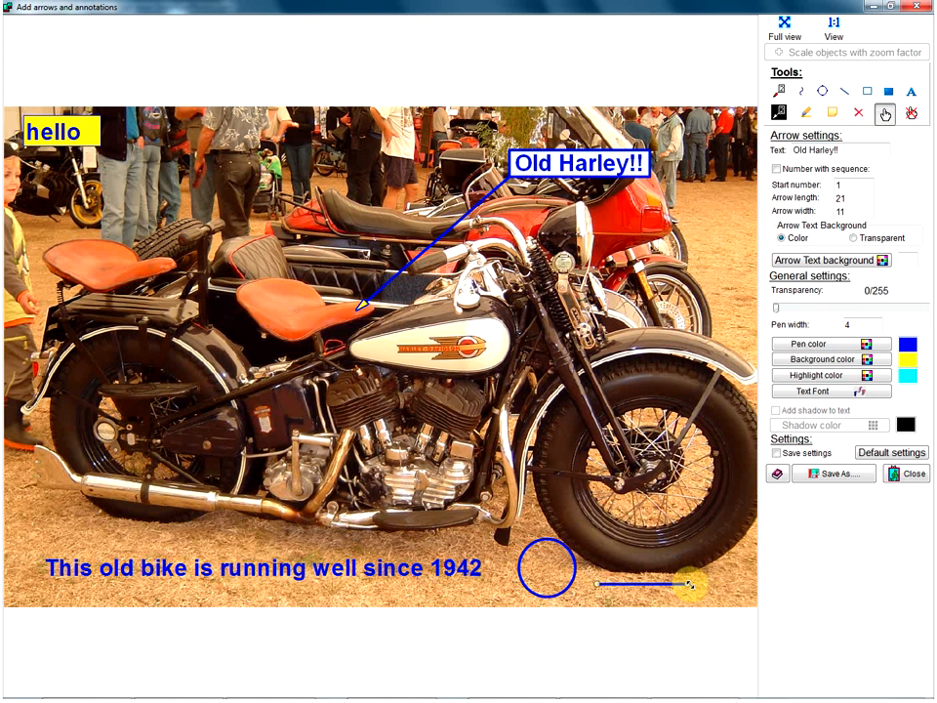
{"action": "left_click_drag", "start_coordinate": [686, 584], "coordinate": [656, 525]}
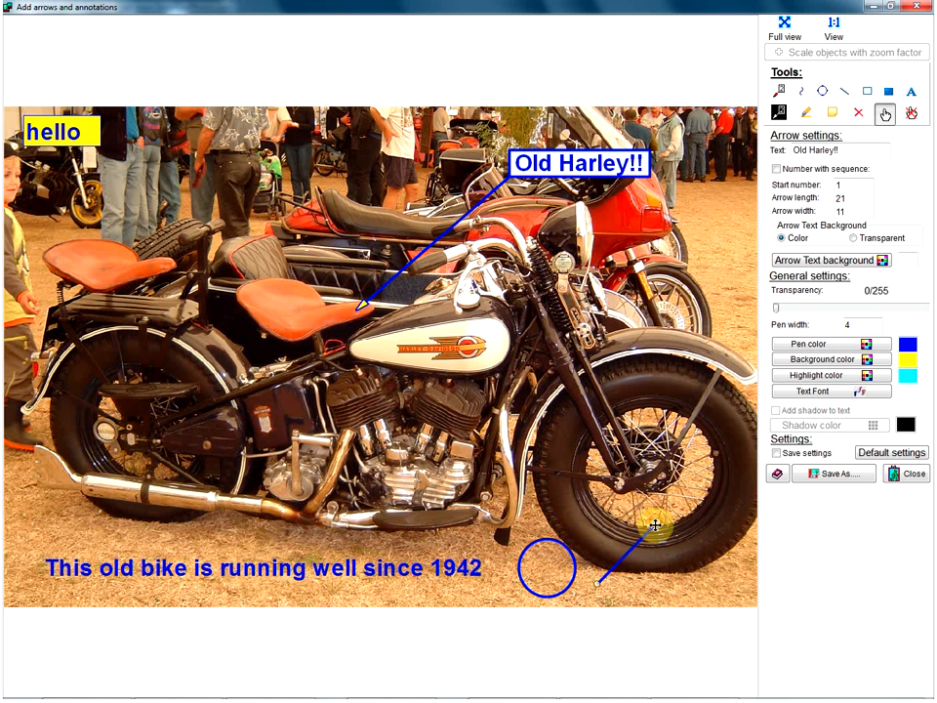
Highlight the area around the "Old Harley!!" label in cyan, and draw an outlined box with the text "1234" below the exhaust's end
{"action": "left_click", "coordinate": [808, 115]}
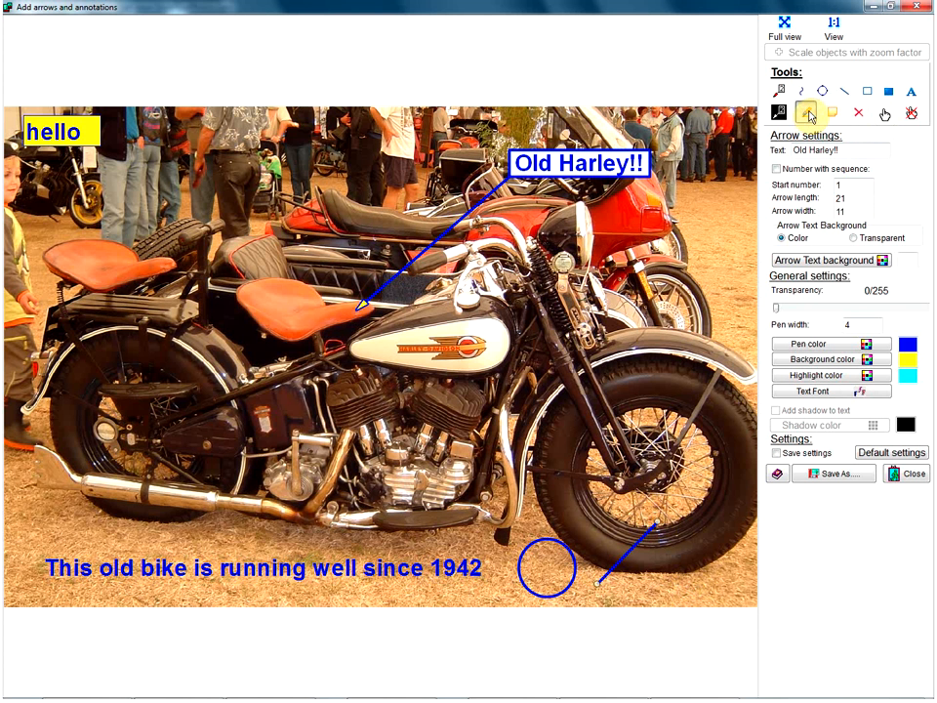
{"action": "left_click_drag", "start_coordinate": [469, 122], "coordinate": [726, 235]}
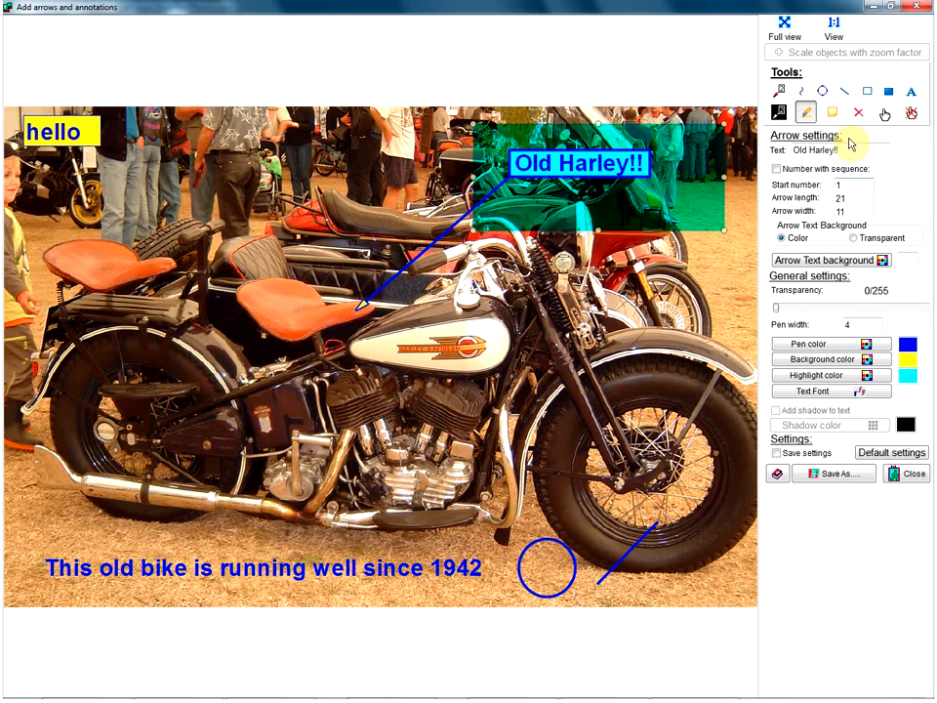
{"action": "left_click", "coordinate": [868, 93]}
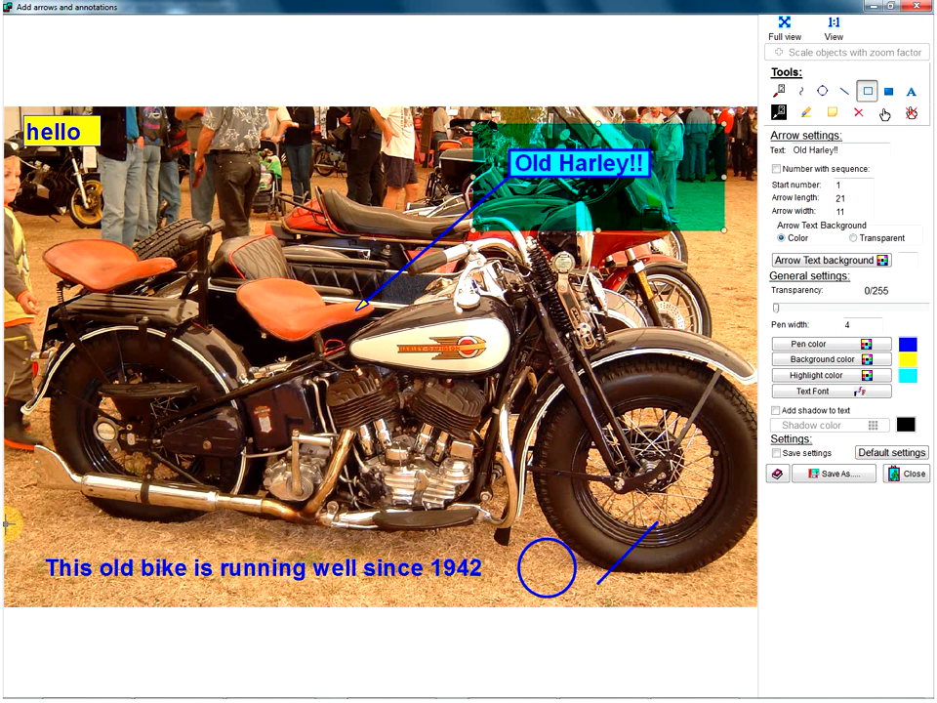
{"action": "left_click_drag", "start_coordinate": [16, 499], "coordinate": [149, 549]}
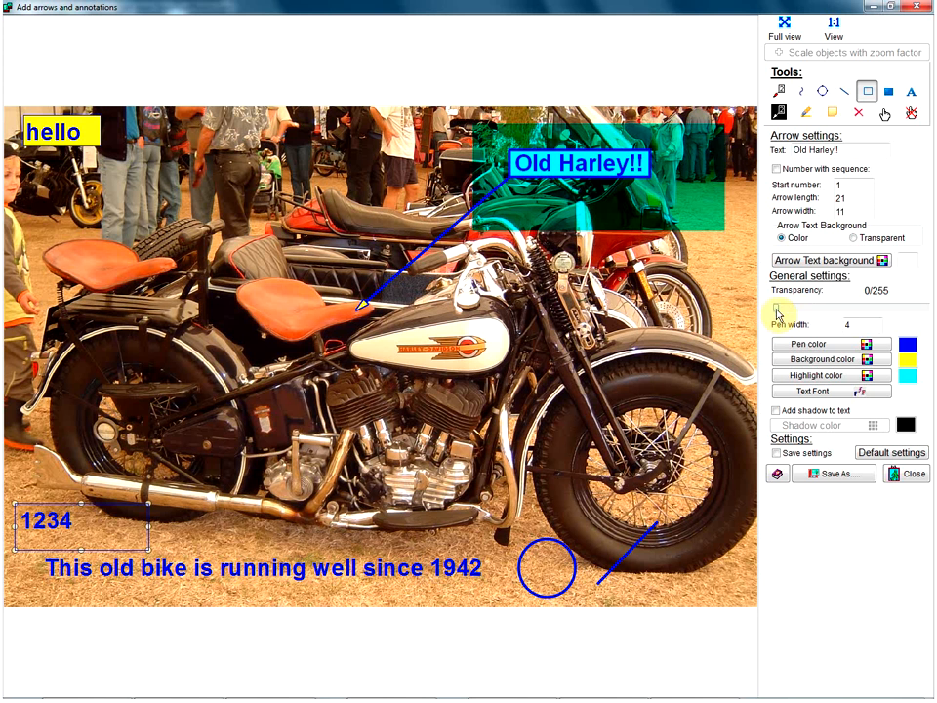
Set the transparency to 158/255 and add the text "transparent" just below the caption
{"action": "left_click_drag", "start_coordinate": [776, 309], "coordinate": [872, 315]}
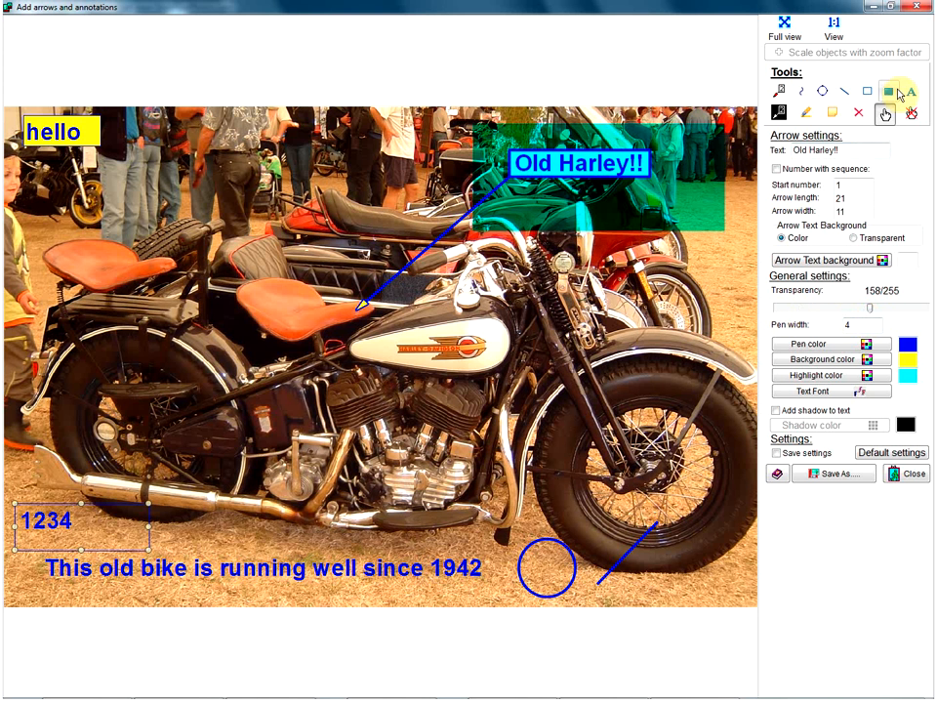
{"action": "left_click", "coordinate": [911, 93]}
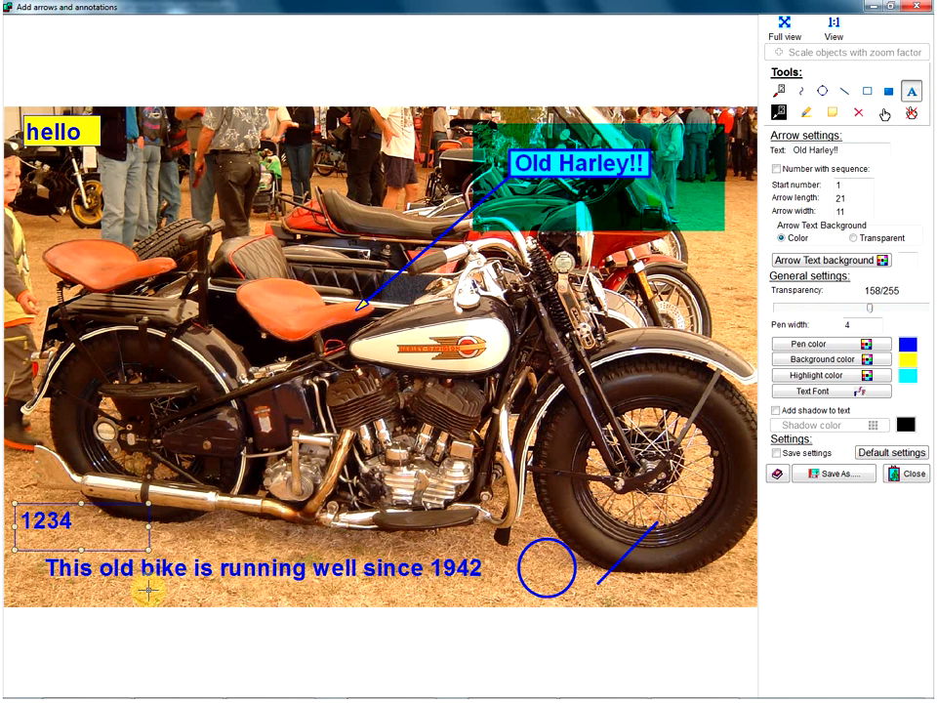
{"action": "left_click_drag", "start_coordinate": [135, 580], "coordinate": [397, 605]}
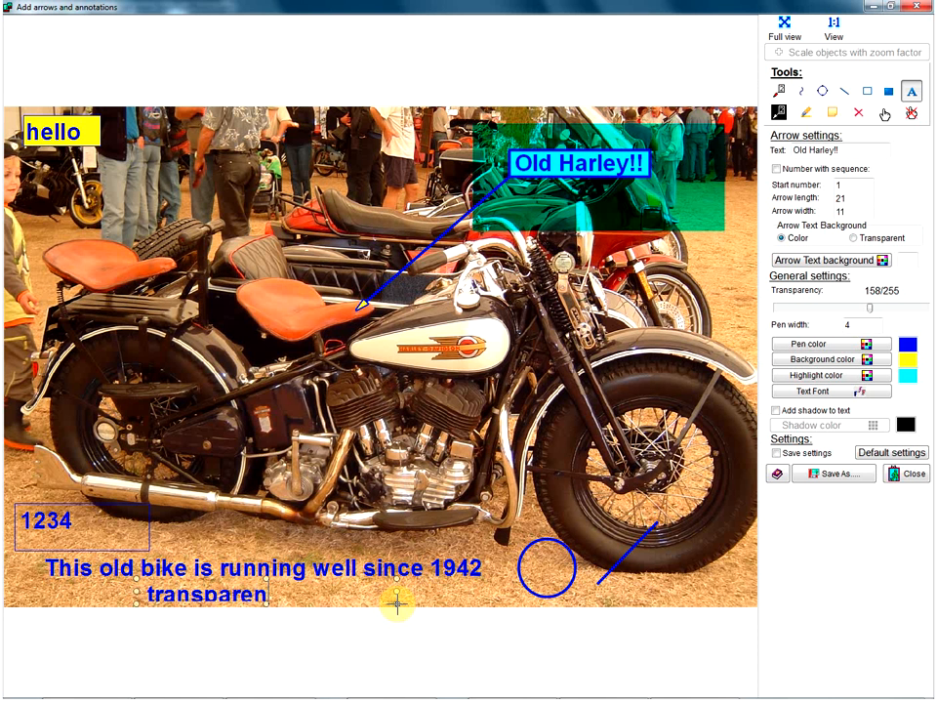
{"action": "left_click", "coordinate": [491, 588]}
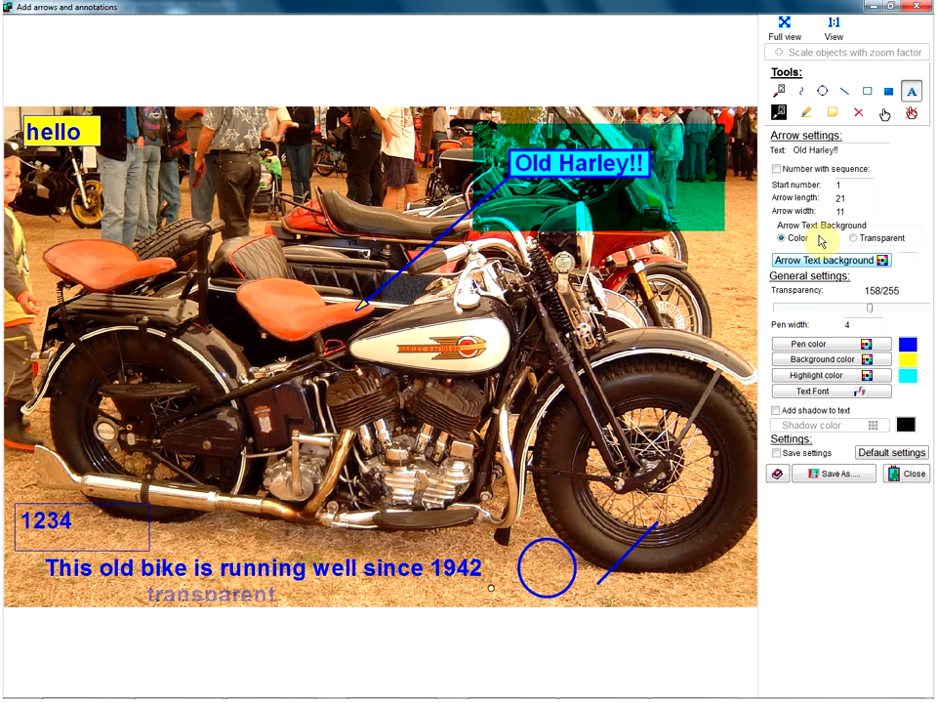
Move the "transparent" text up to just above the caption, beside the "1234" box
{"action": "left_click", "coordinate": [886, 115]}
{"action": "left_click", "coordinate": [255, 594]}
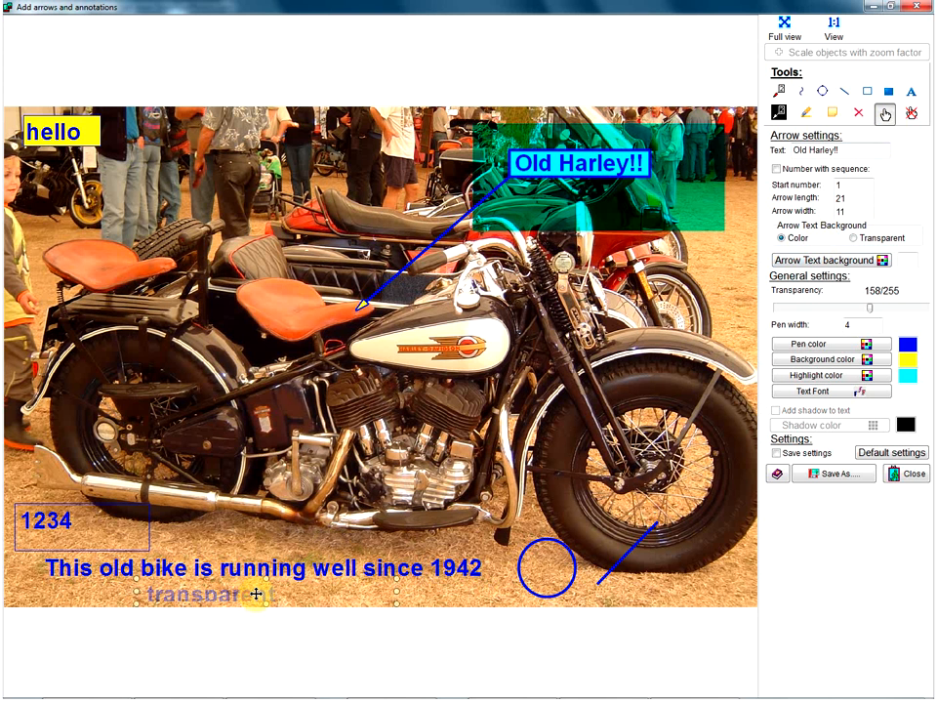
{"action": "left_click_drag", "start_coordinate": [256, 594], "coordinate": [285, 546]}
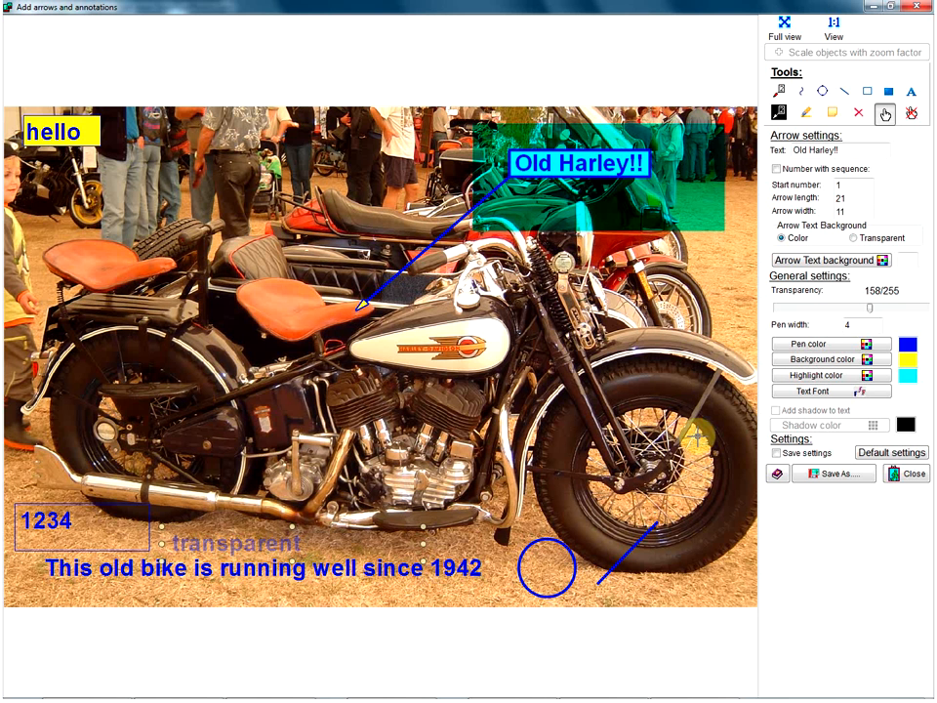
Turn on the shadow for new text and set the shadow color to red
{"action": "left_click", "coordinate": [911, 91]}
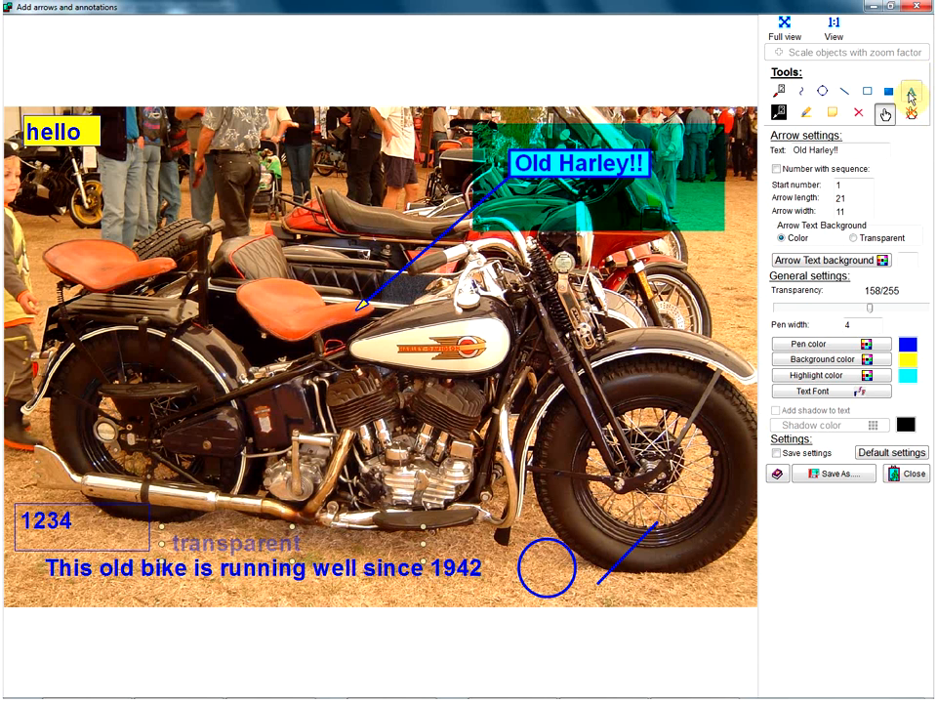
{"action": "left_click", "coordinate": [777, 410]}
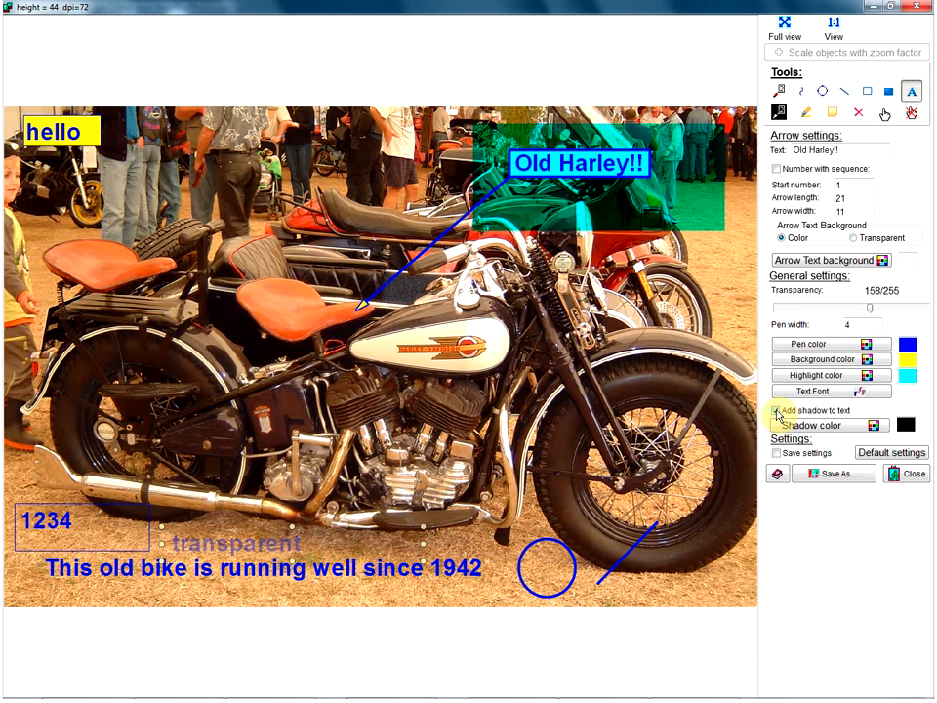
{"action": "left_click", "coordinate": [875, 427]}
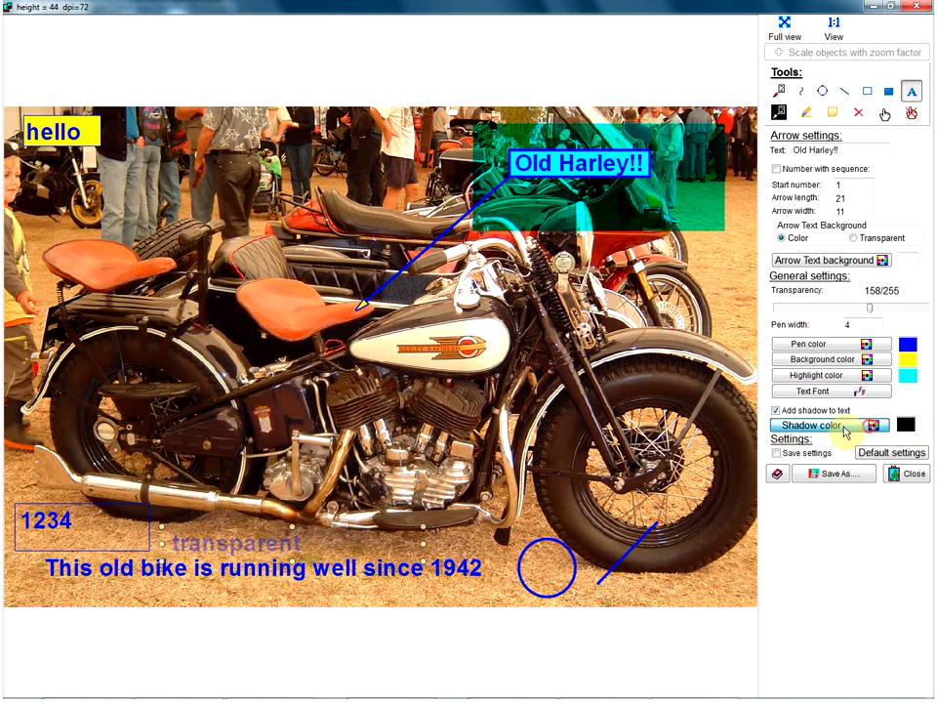
{"action": "left_click", "coordinate": [408, 215]}
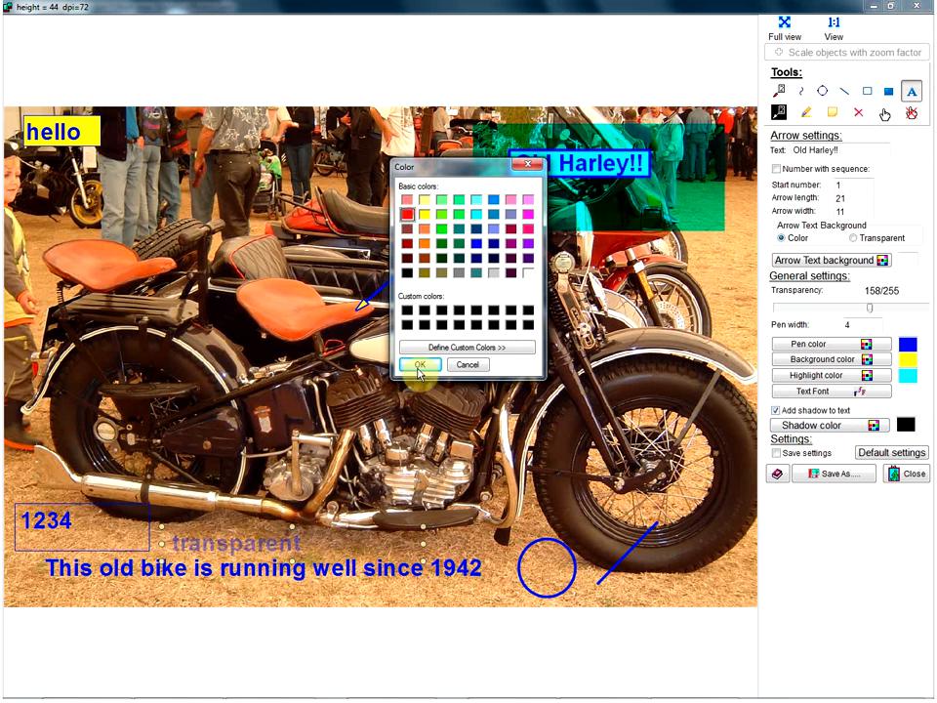
{"action": "left_click", "coordinate": [419, 365]}
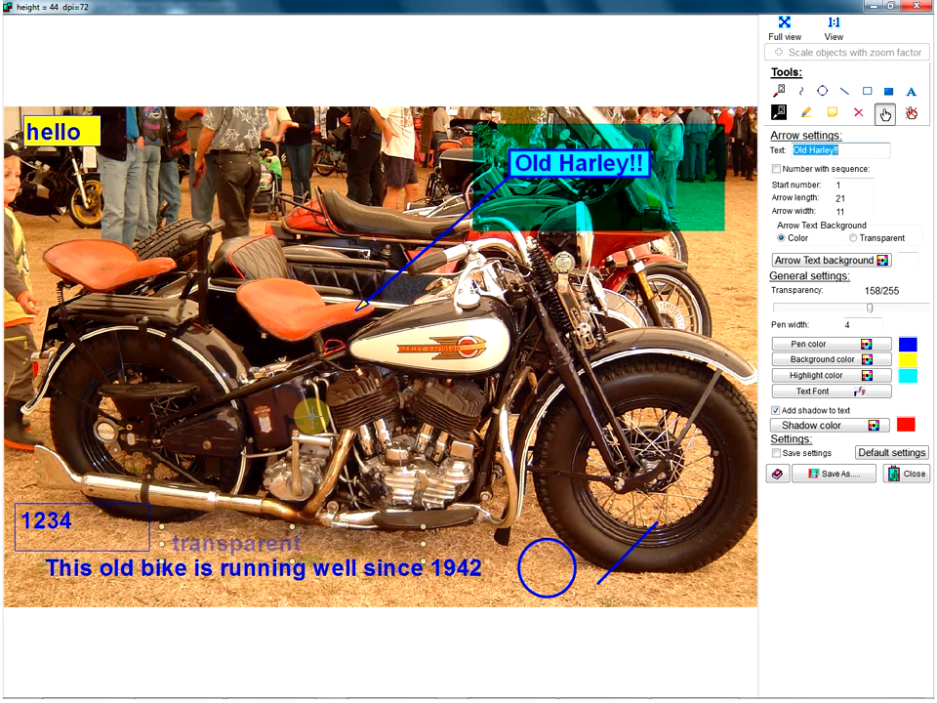
Add the text "shadow" just below the caption and move it up above the caption's right end, level with the "transparent" text
{"action": "left_click_drag", "start_coordinate": [286, 579], "coordinate": [494, 600]}
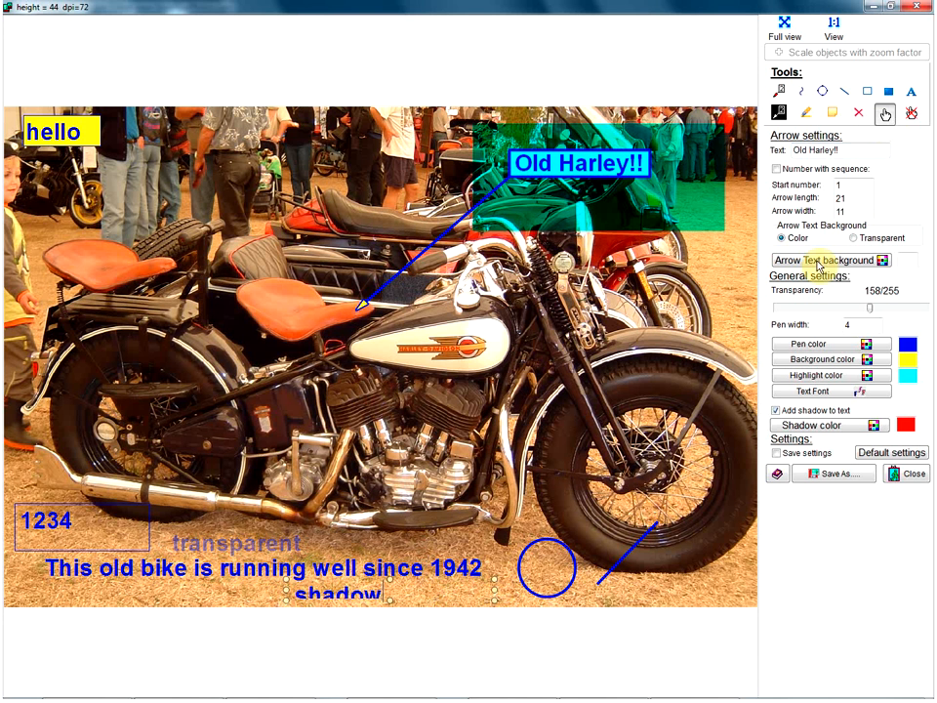
{"action": "left_click", "coordinate": [914, 115]}
{"action": "left_click", "coordinate": [884, 115]}
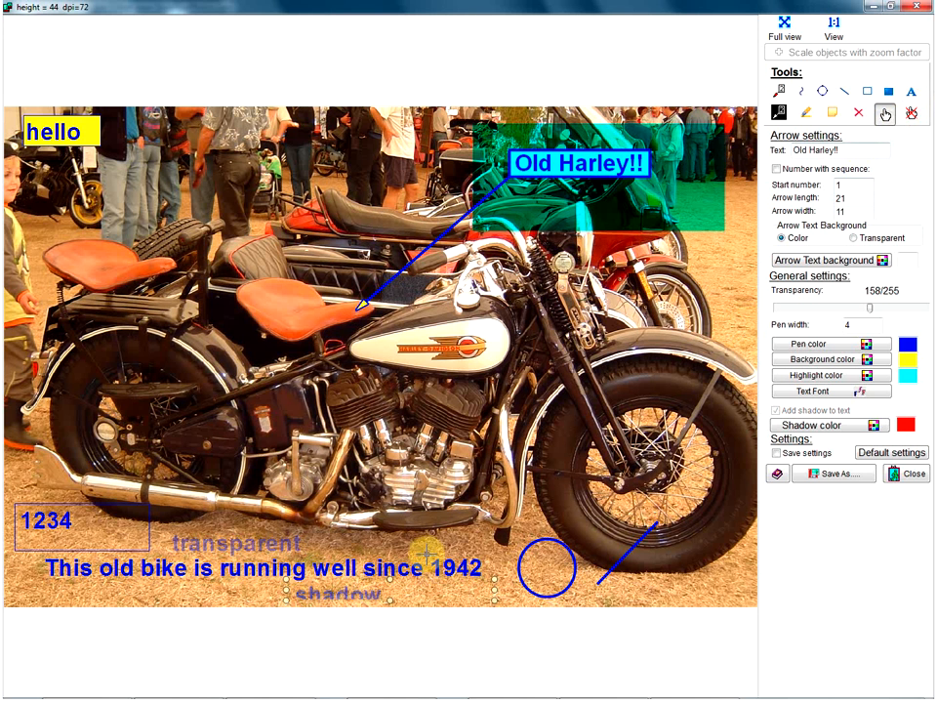
{"action": "left_click_drag", "start_coordinate": [389, 581], "coordinate": [482, 546]}
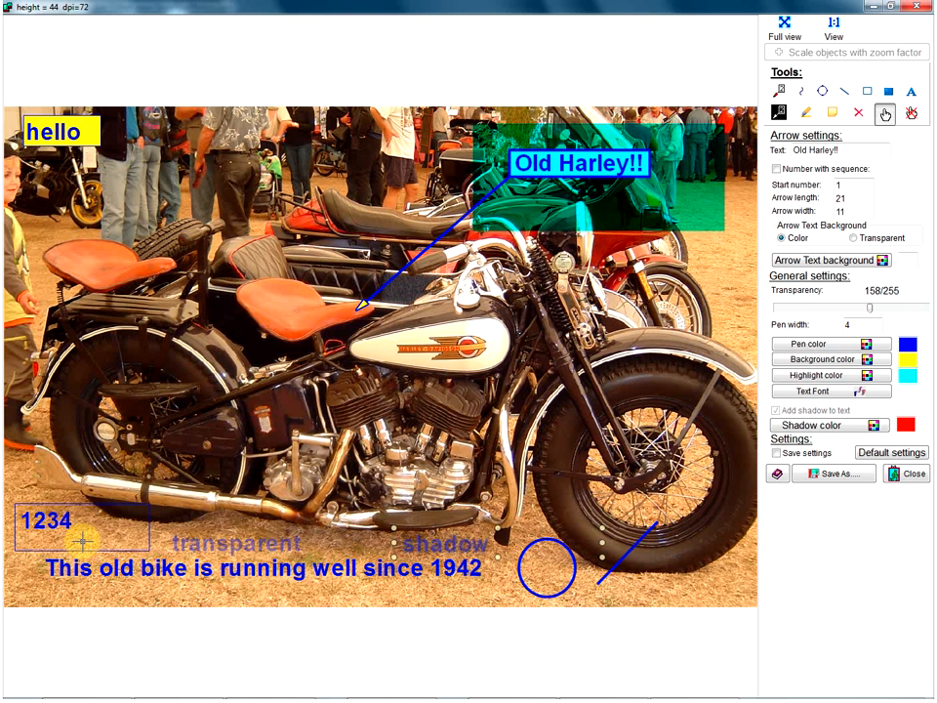